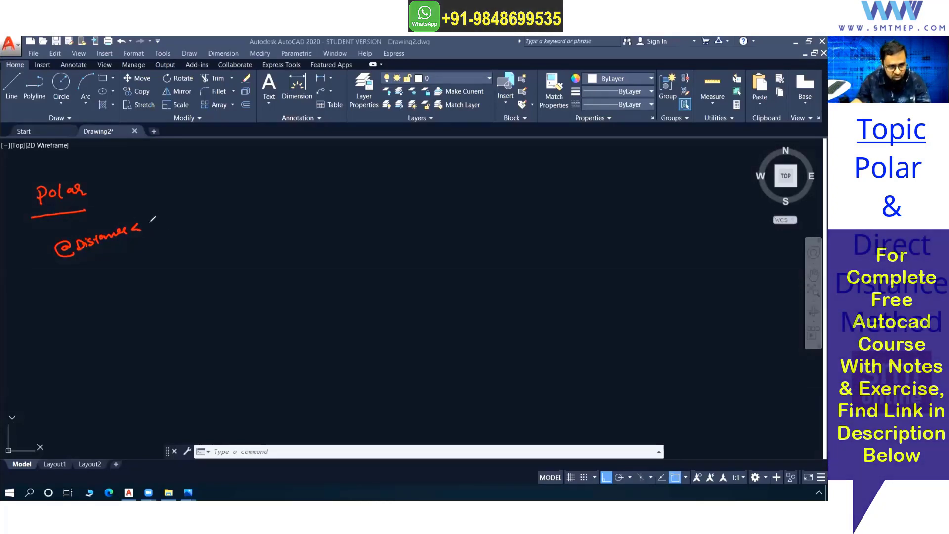
drag(151, 219, 183, 211)
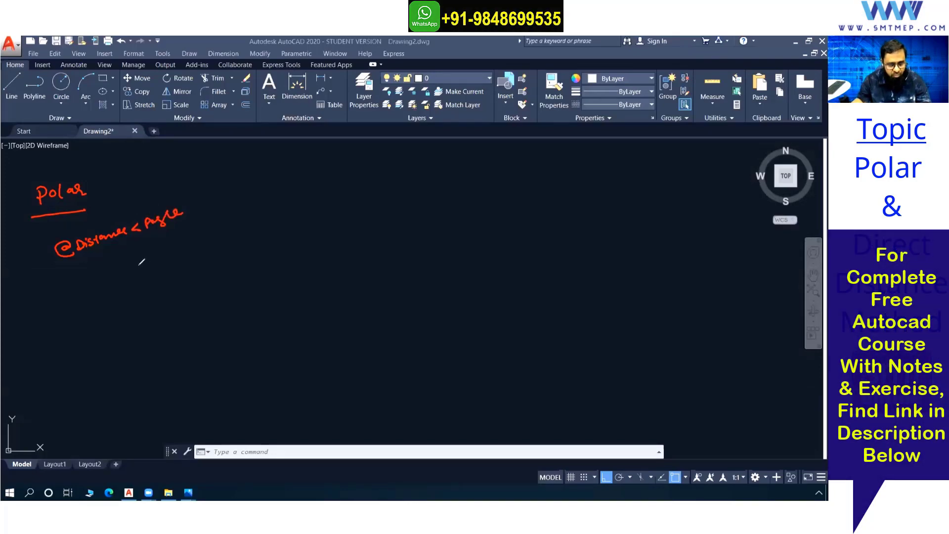
drag(72, 316, 170, 316)
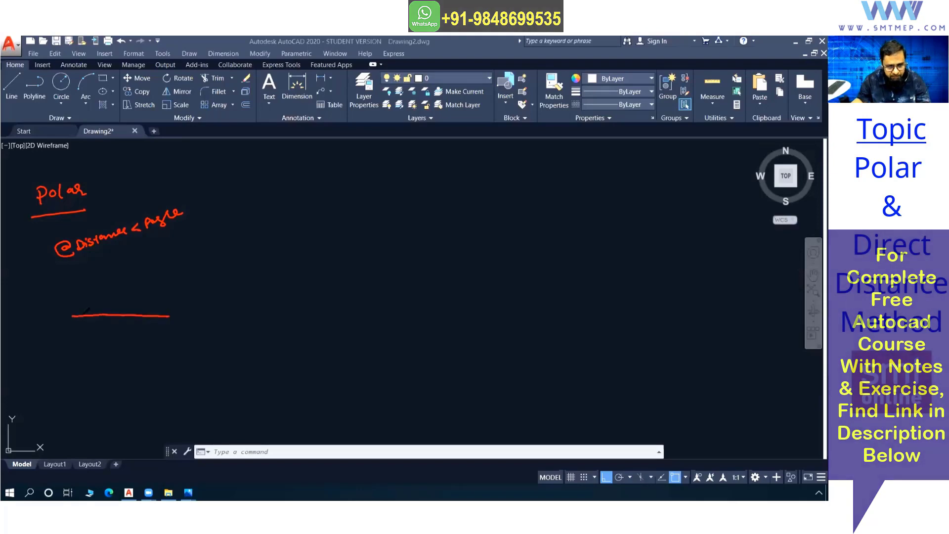
drag(78, 313, 78, 319)
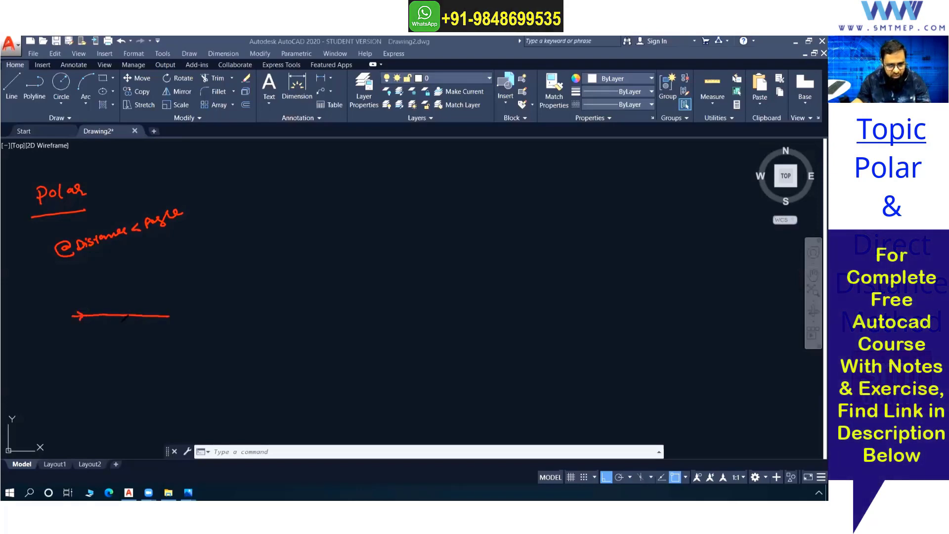
drag(109, 323, 108, 329)
drag(117, 323, 117, 323)
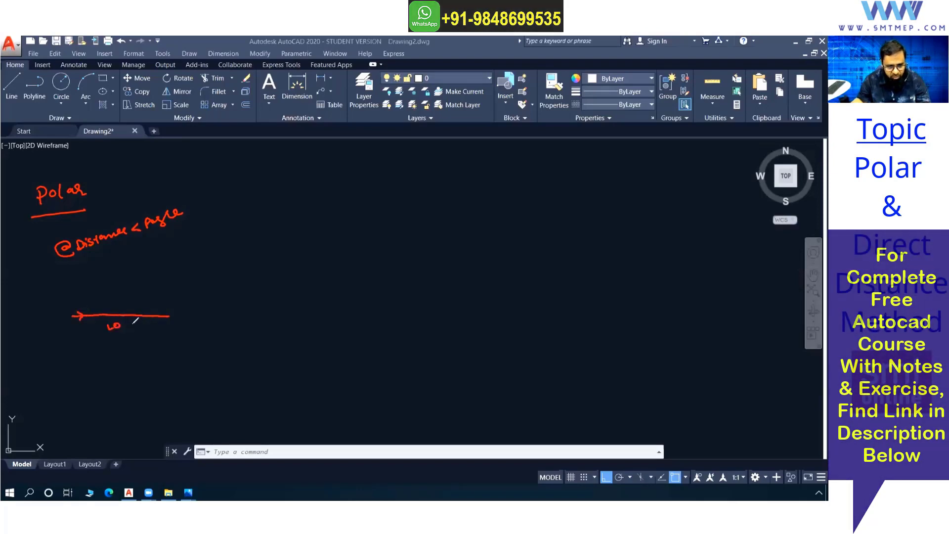
mouse_move(96, 265)
mouse_down()
mouse_move(86, 271)
mouse_move(123, 264)
mouse_up()
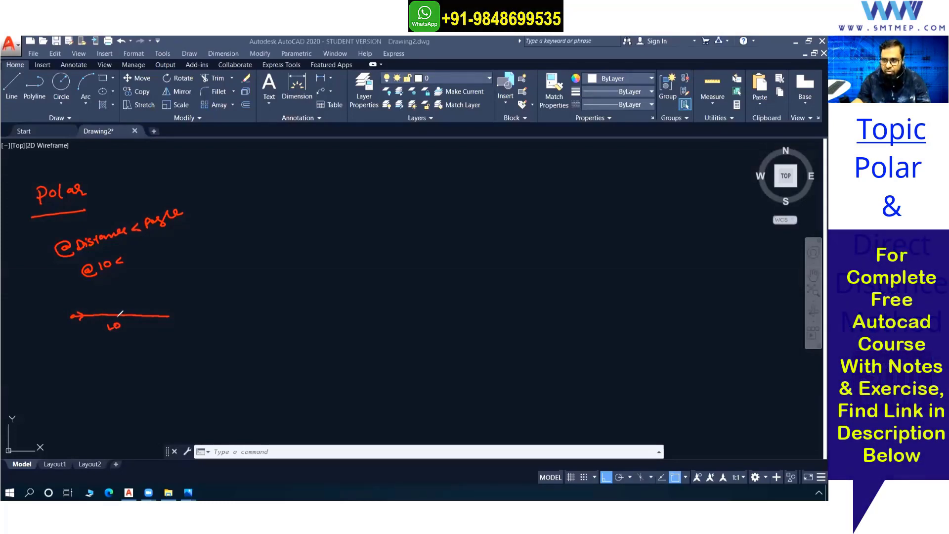
drag(131, 253, 131, 253)
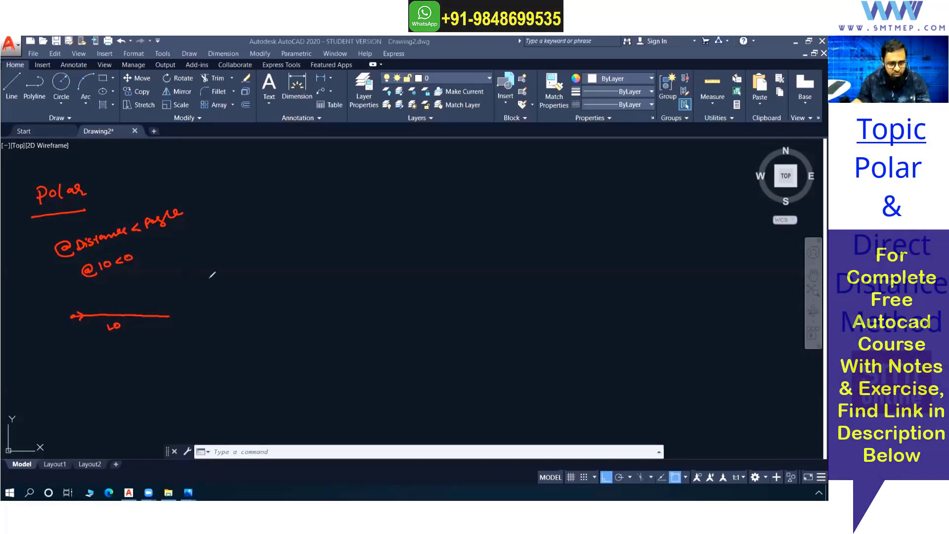
drag(170, 316, 238, 271)
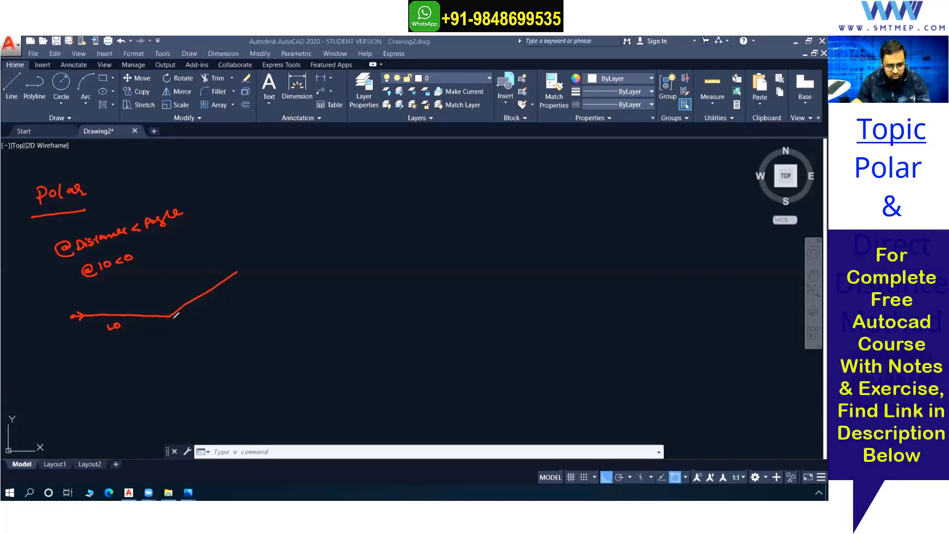
mouse_move(199, 316)
mouse_down()
mouse_move(210, 316)
mouse_move(196, 316)
mouse_move(194, 286)
mouse_up()
drag(199, 284, 197, 284)
click(199, 278)
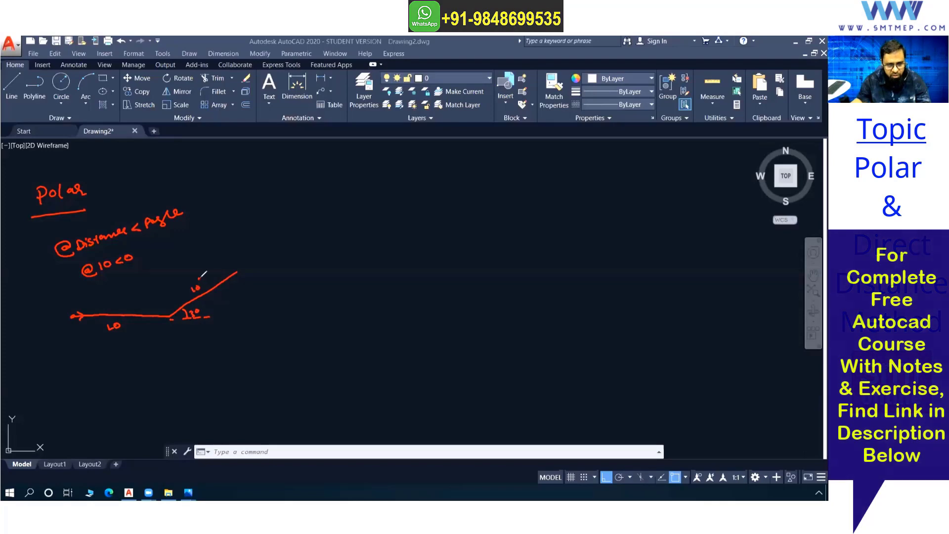
drag(102, 283, 110, 281)
drag(115, 281, 142, 273)
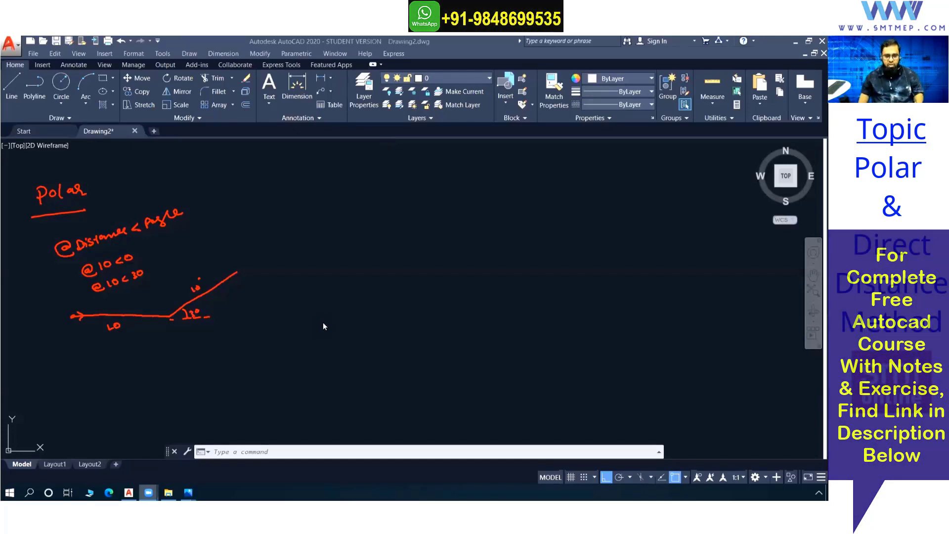
click(351, 324)
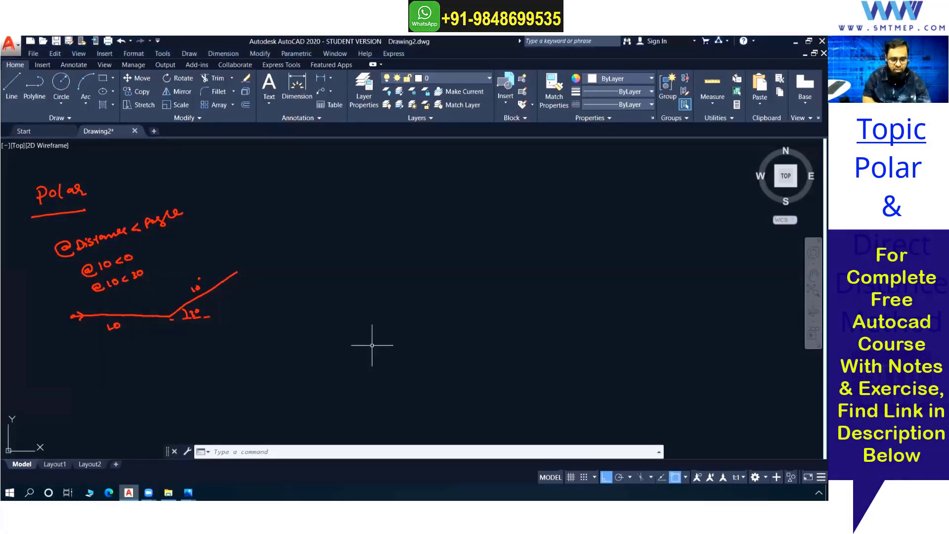
text(l)
key(Return)
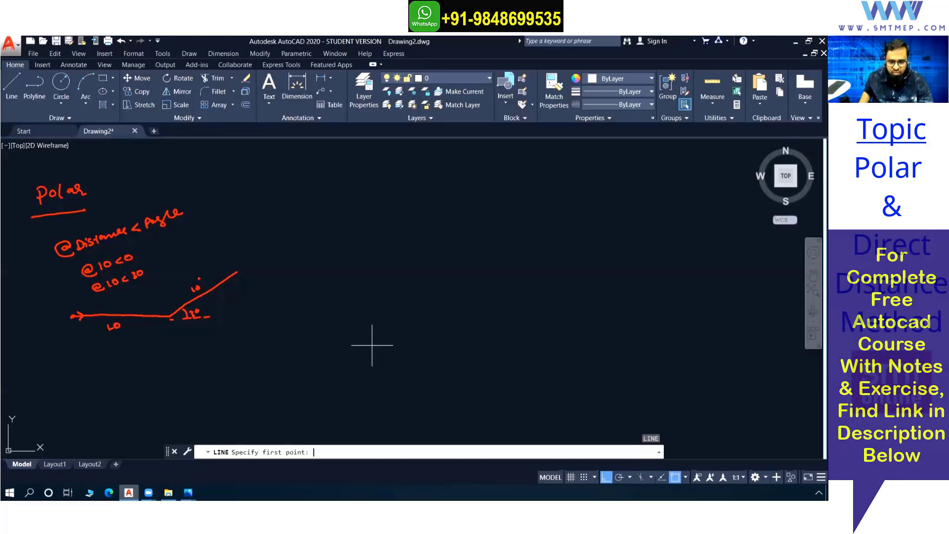
click(329, 310)
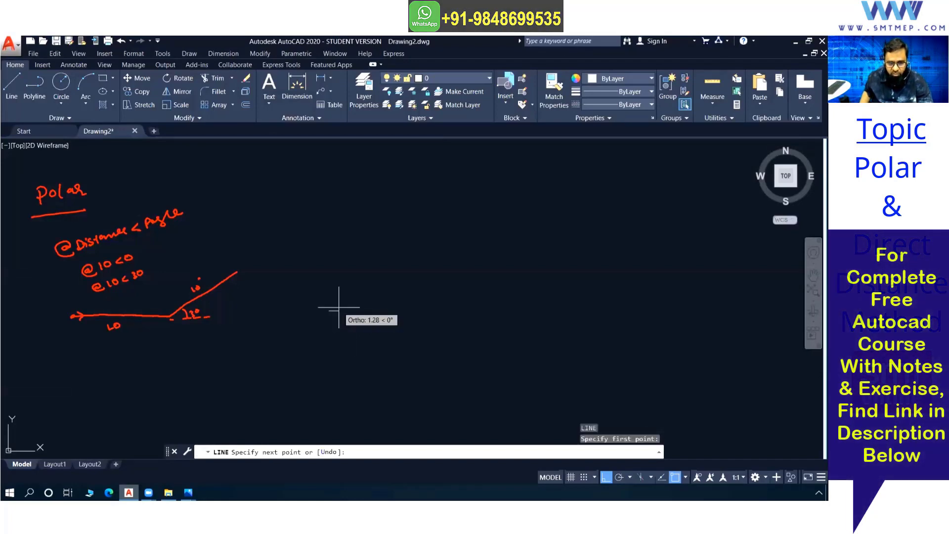
key(F8)
text(@10)
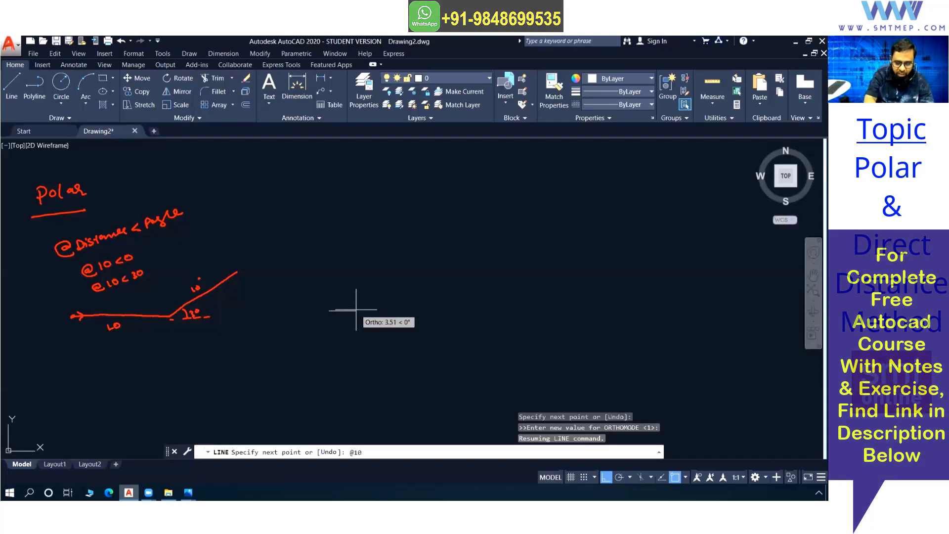
text(<0)
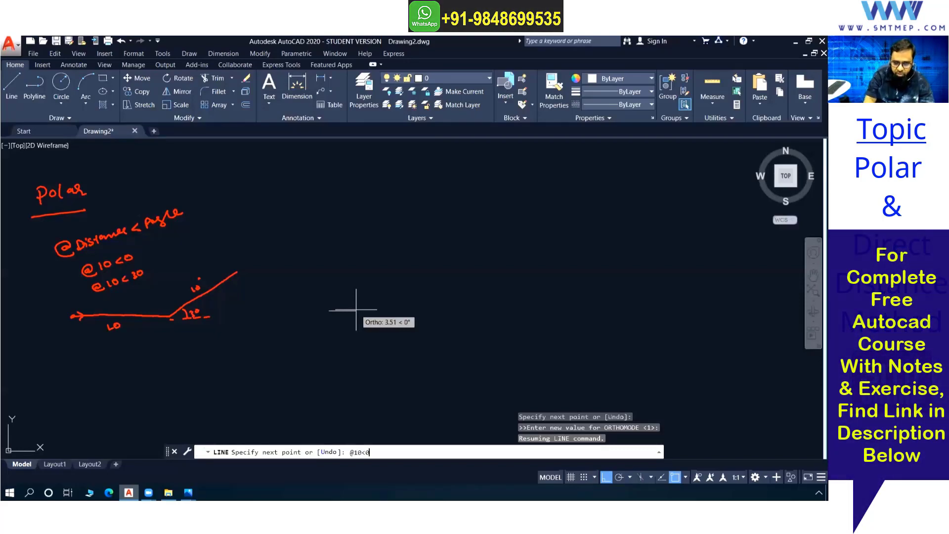
key(Return)
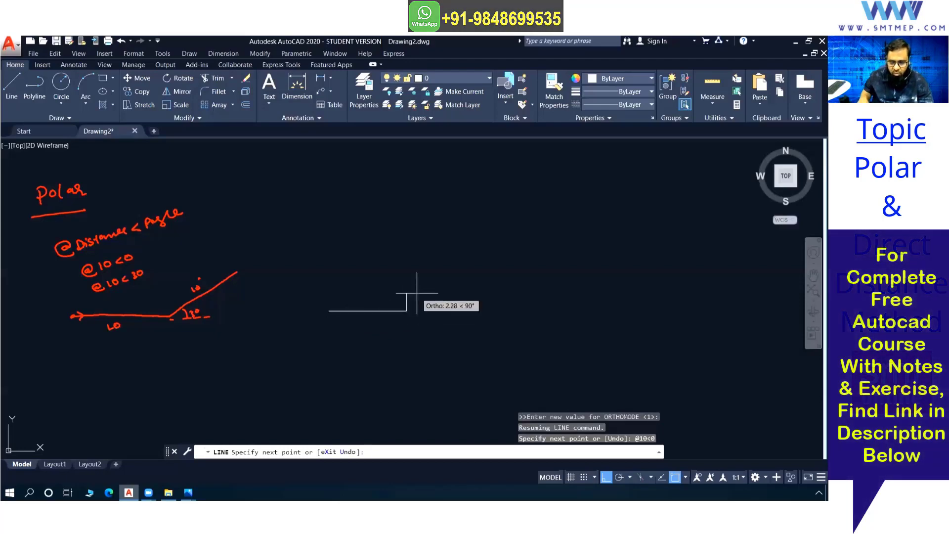
text(@)
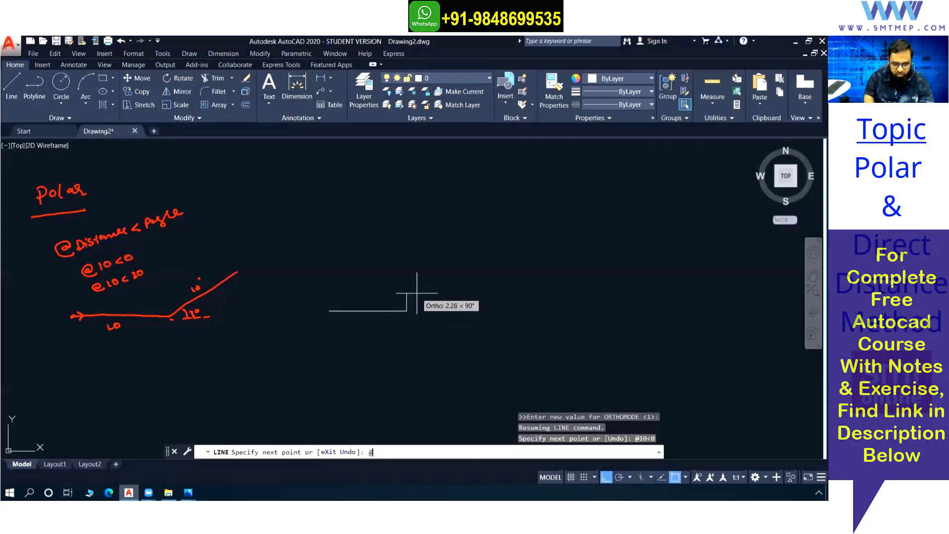
text(10)
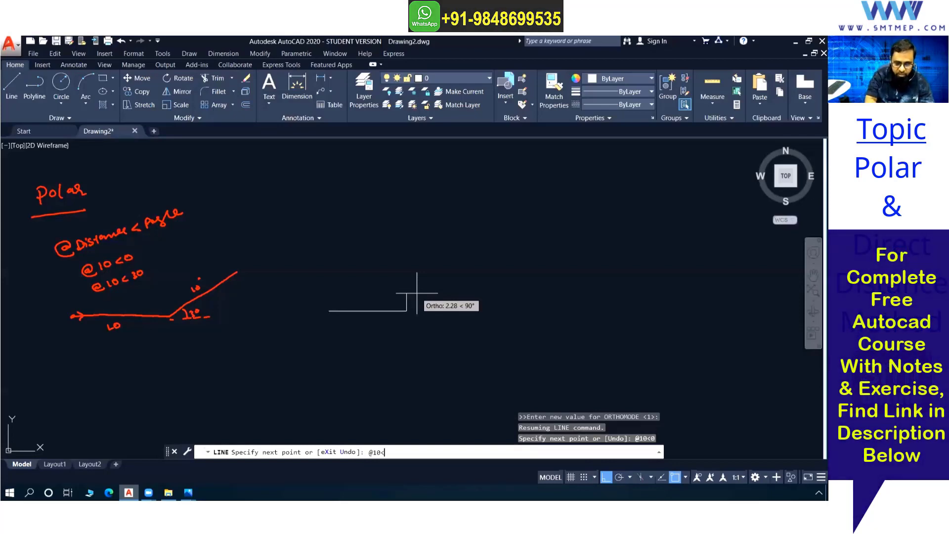
text(<90)
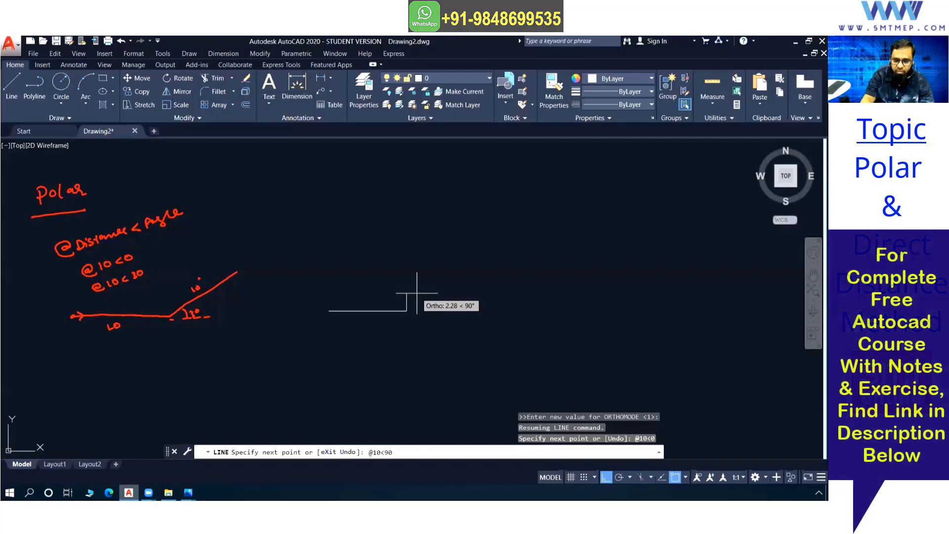
key(Return)
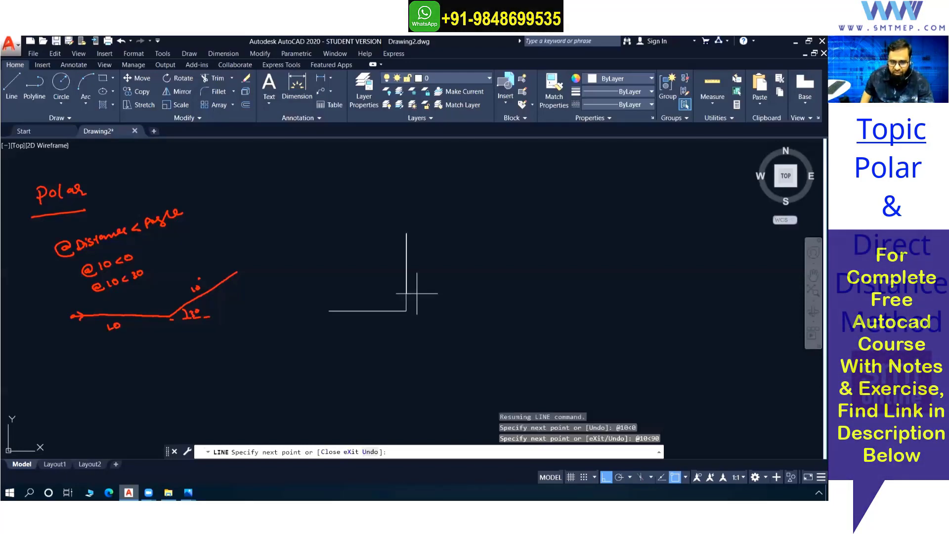
text(@10<)
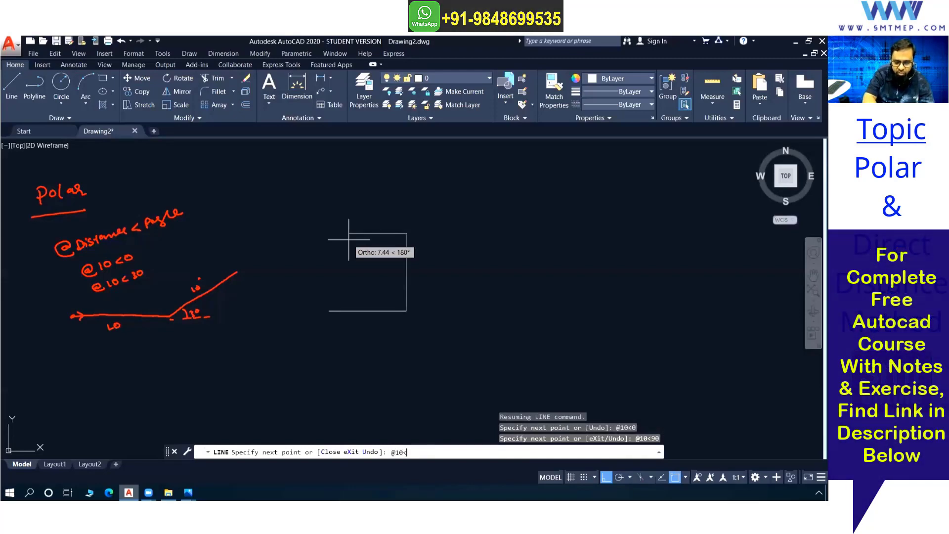
click(168, 492)
double_click(183, 126)
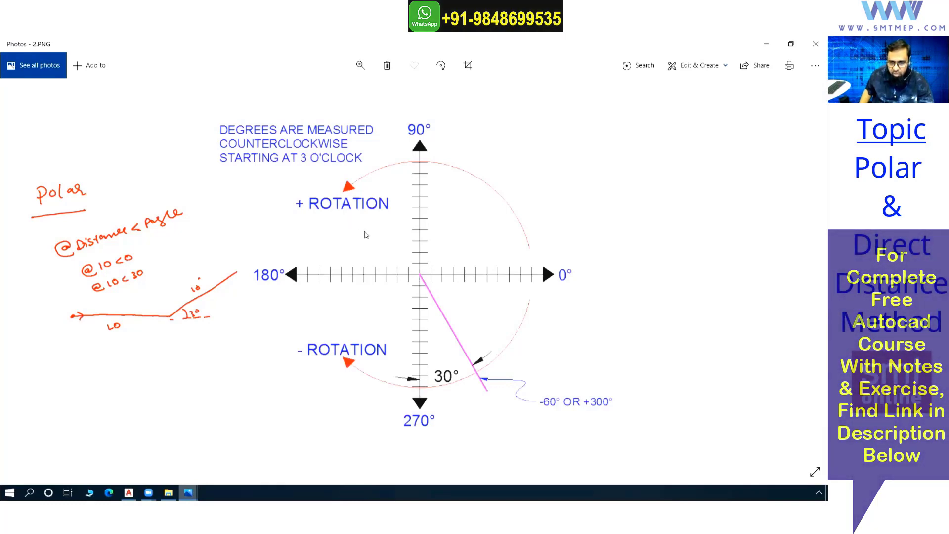
click(768, 45)
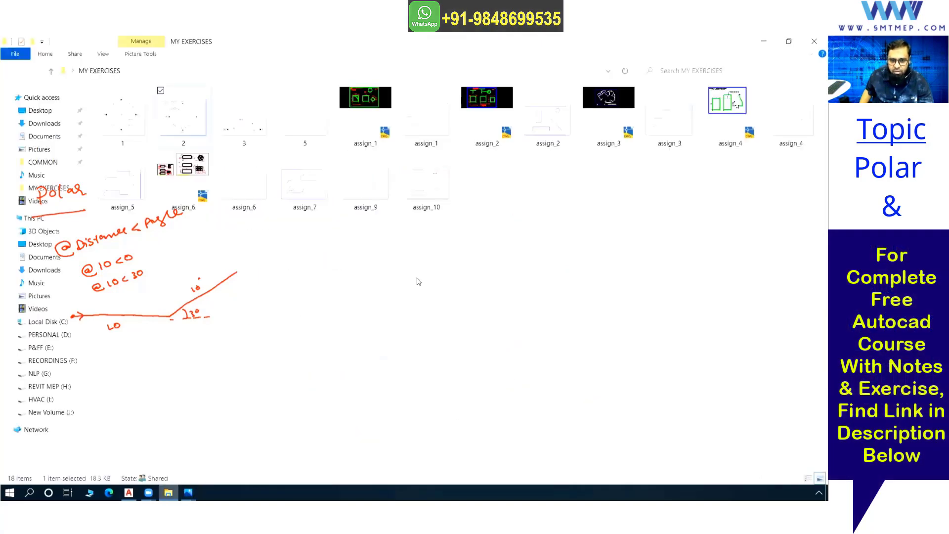
click(763, 41)
text(1)
key(BackSpace)
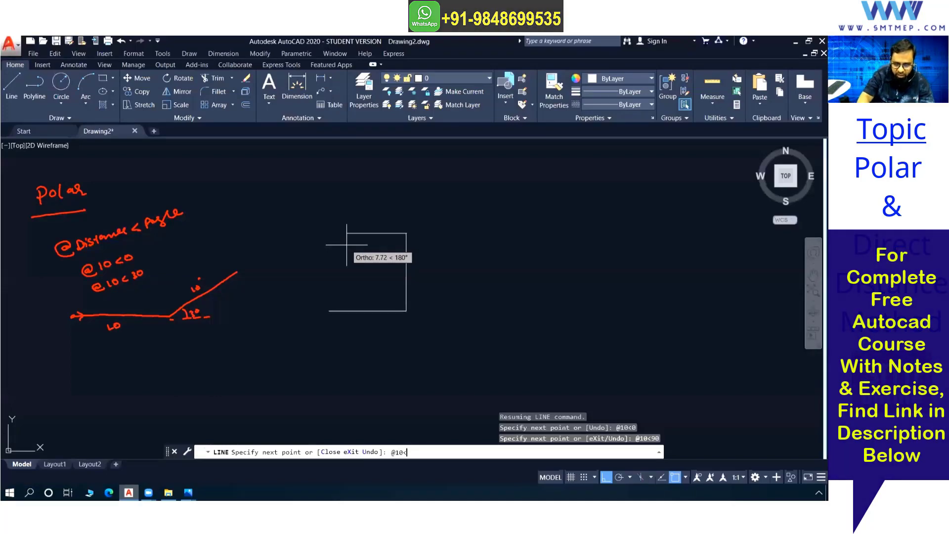
text(80)
key(Return)
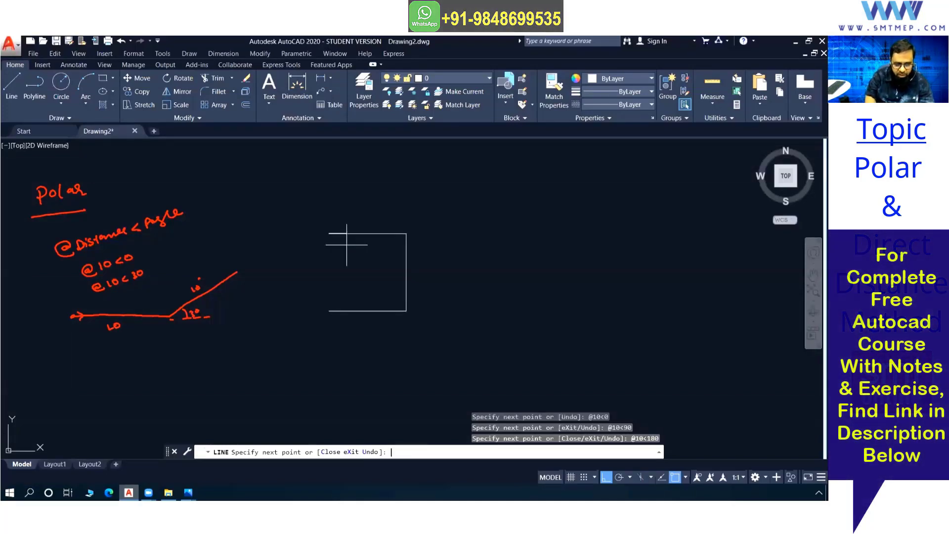
text(@10)
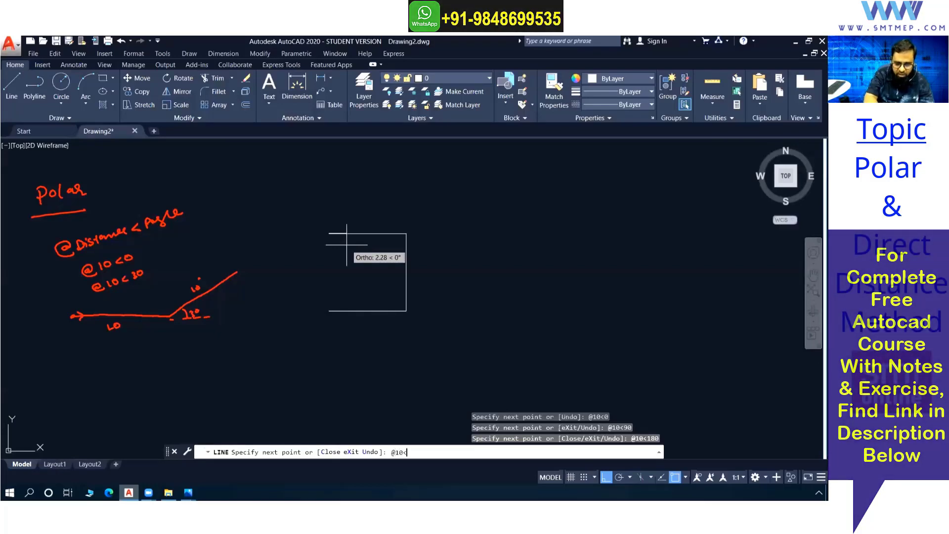
text(<270)
key(Return)
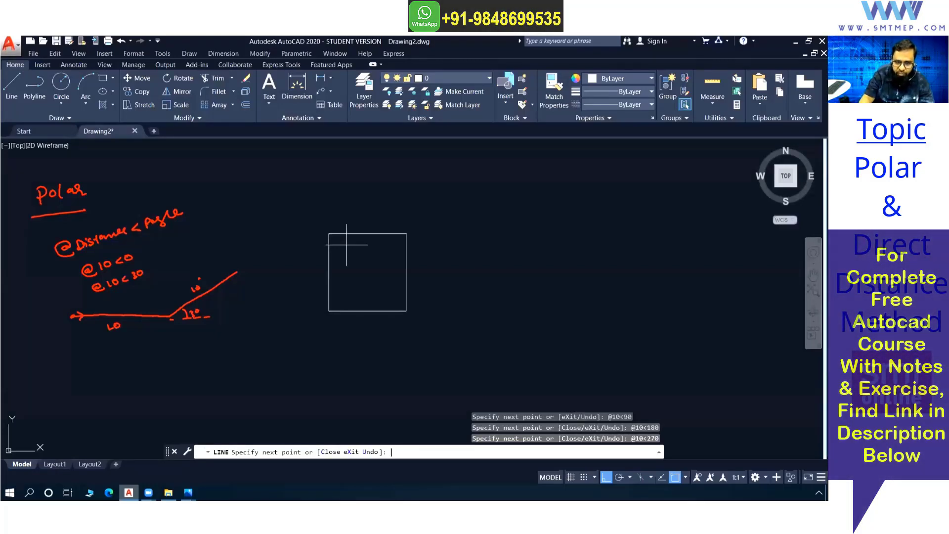
key(Escape)
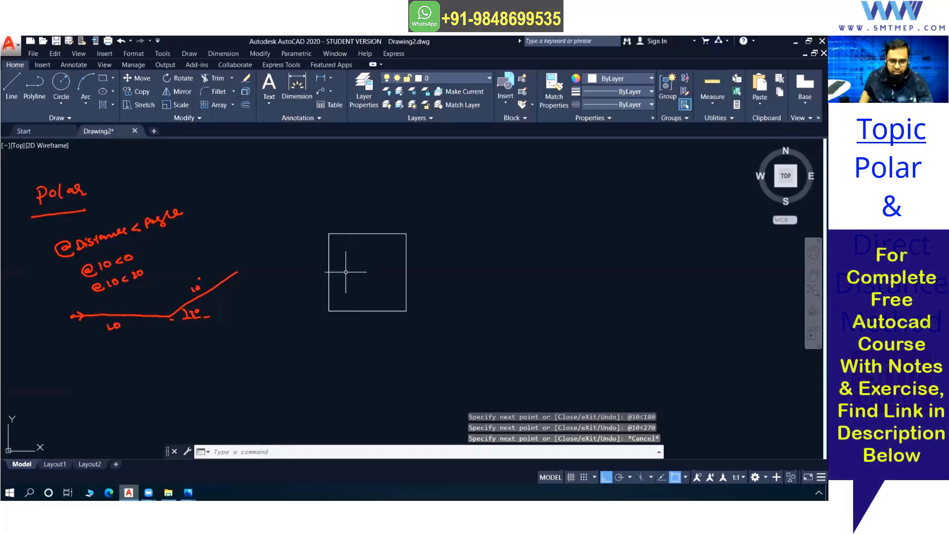
Step: Sketch the stepped profile in red with a 5mm base, a 10-unit edge at 20°, and the down-slope angle
middle_drag(341, 262, 271, 282)
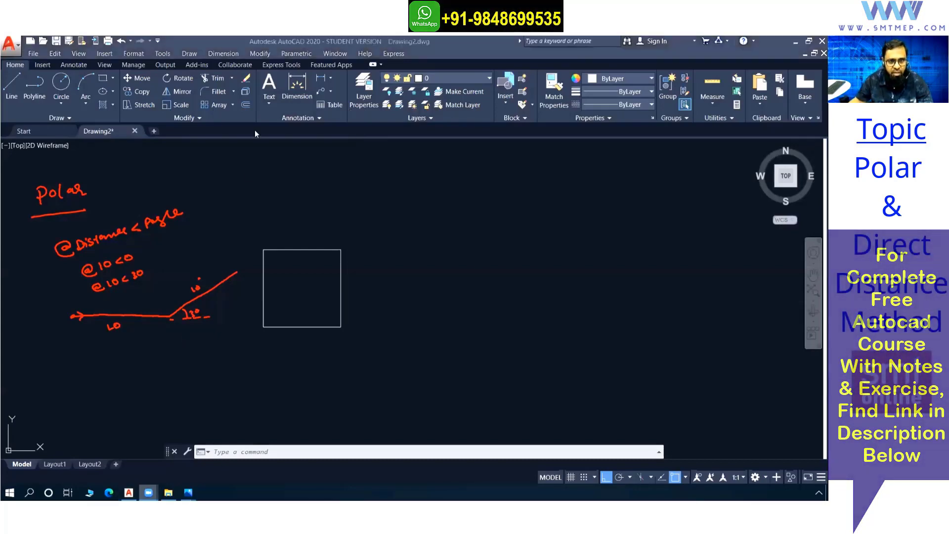
drag(68, 409, 153, 408)
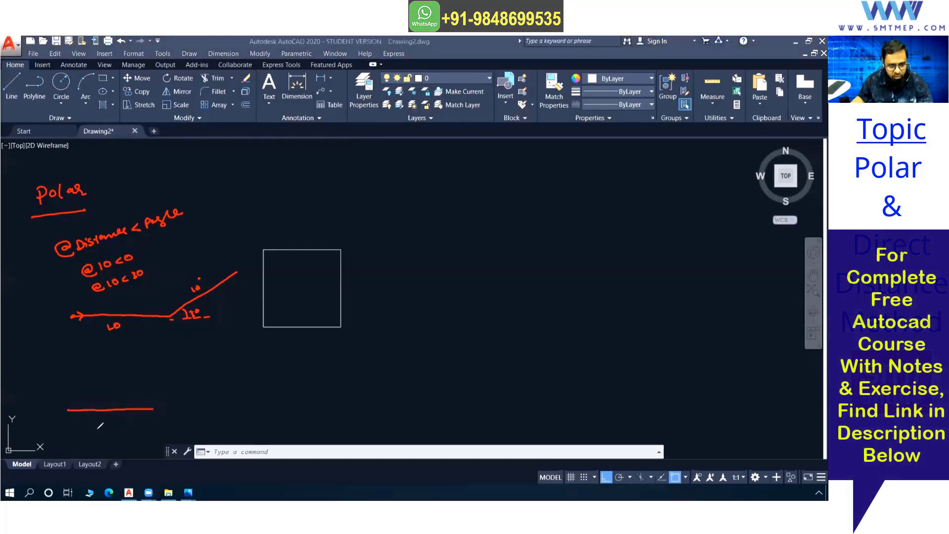
mouse_move(98, 420)
mouse_down()
mouse_move(98, 431)
mouse_move(137, 423)
mouse_move(207, 373)
mouse_up()
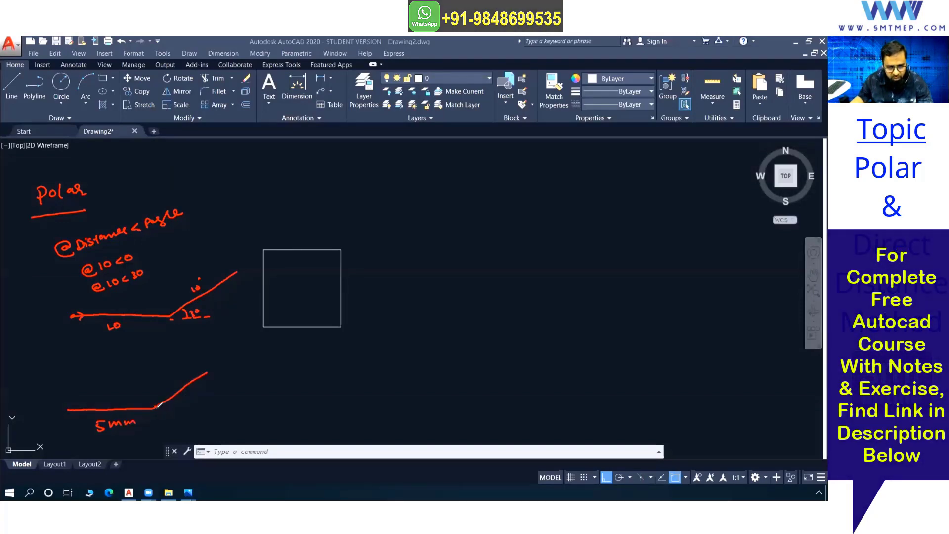
mouse_move(158, 406)
mouse_down()
mouse_move(180, 407)
mouse_move(165, 402)
mouse_move(176, 403)
mouse_move(174, 379)
mouse_up()
drag(177, 380, 178, 379)
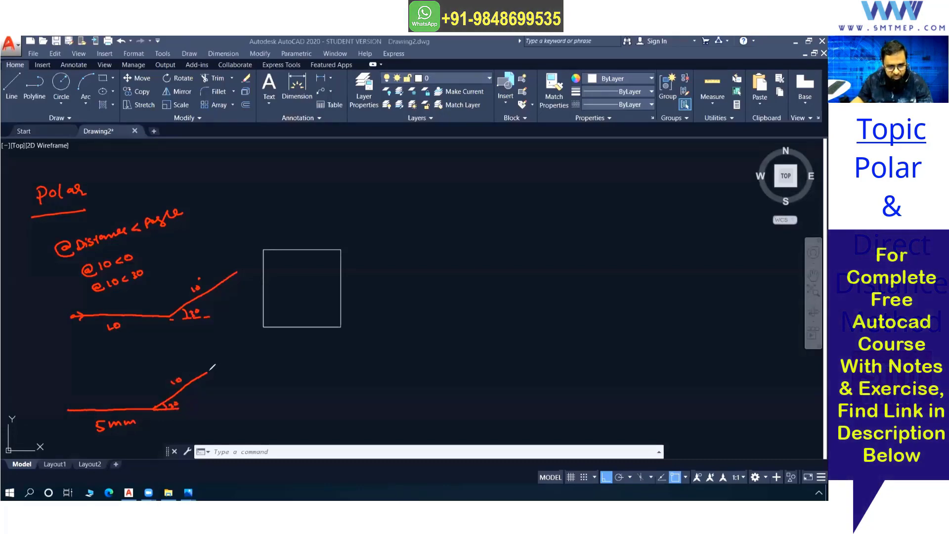
mouse_move(209, 371)
mouse_down()
mouse_move(262, 376)
mouse_move(224, 362)
mouse_move(260, 371)
mouse_move(296, 402)
mouse_up()
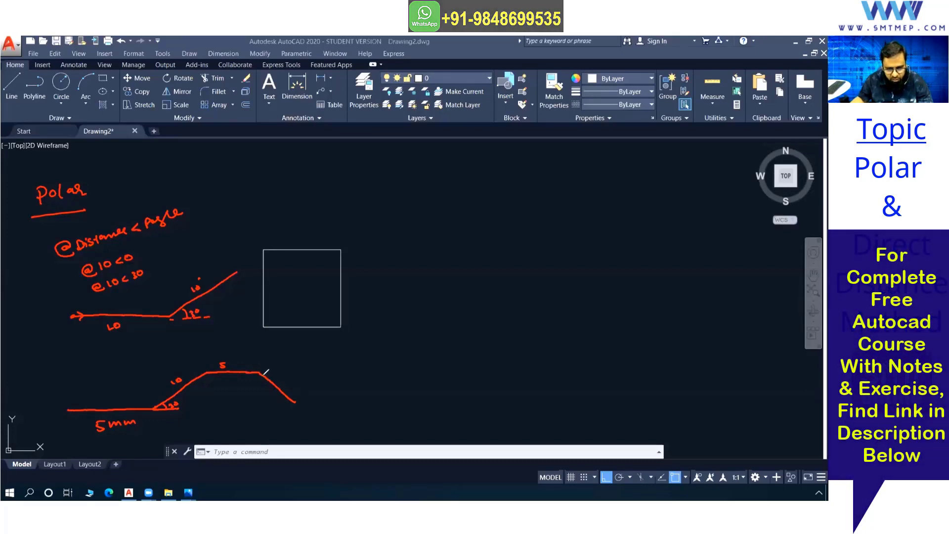
mouse_move(264, 373)
mouse_down()
mouse_move(295, 372)
mouse_move(257, 378)
mouse_move(286, 370)
mouse_move(266, 363)
mouse_move(269, 383)
mouse_up()
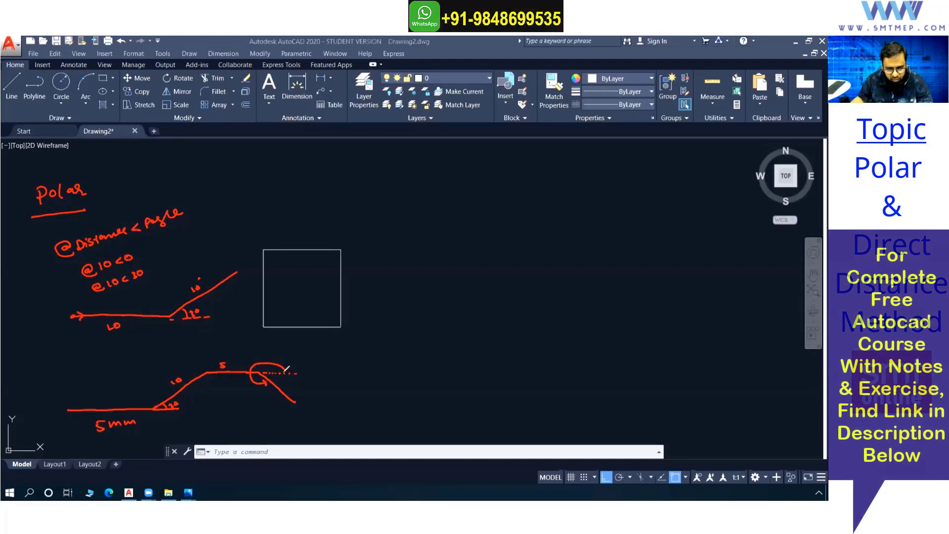
mouse_move(261, 379)
mouse_down()
mouse_move(261, 400)
mouse_move(266, 384)
mouse_move(273, 392)
mouse_up()
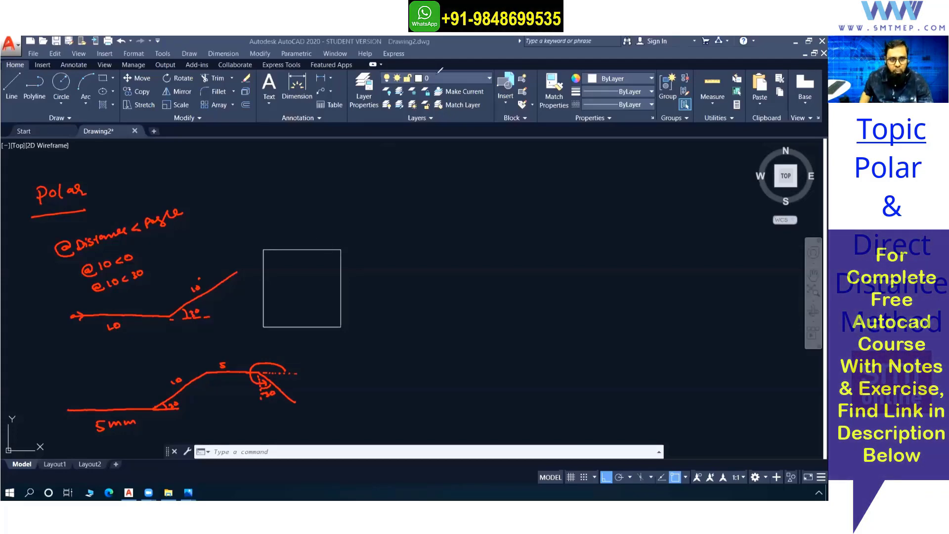
text(l)
key(Return)
click(407, 327)
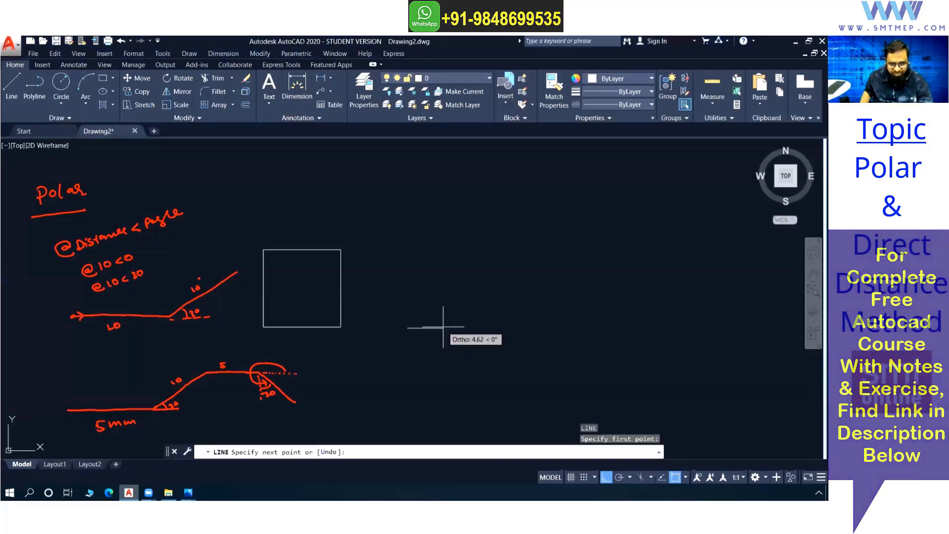
text(@5<0)
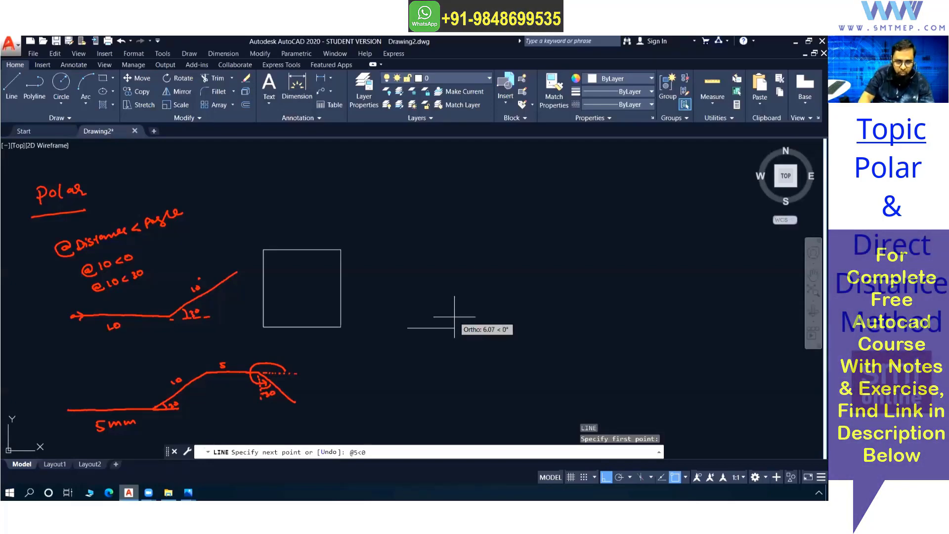
key(Return)
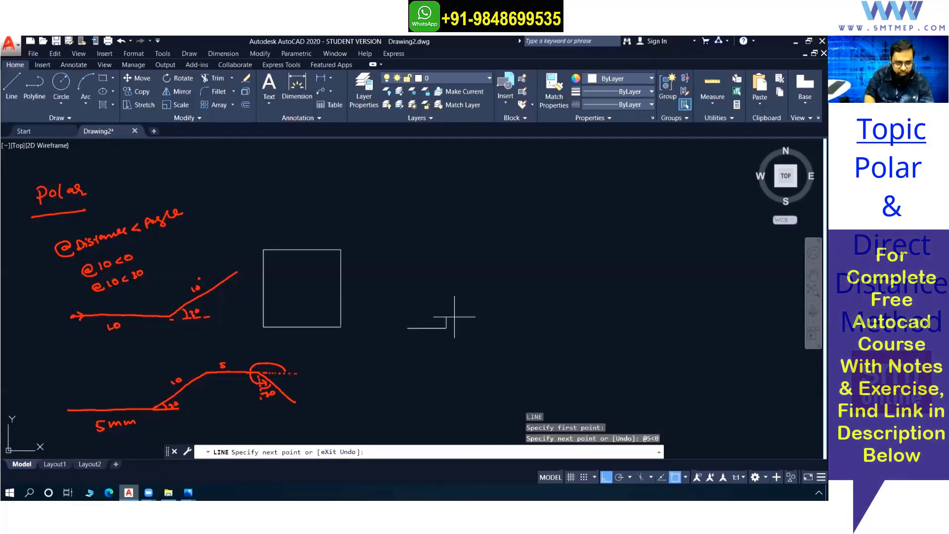
text(@10<30)
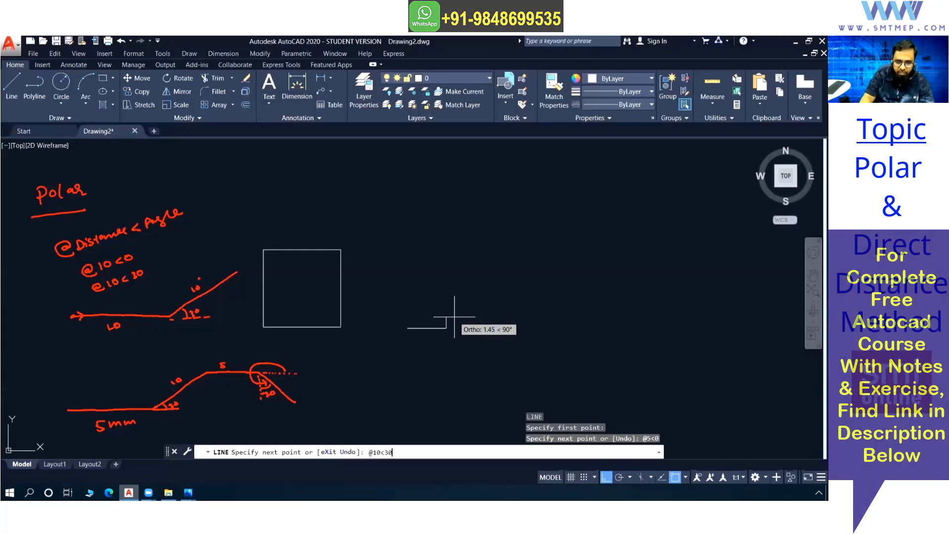
key(Return)
text(@5)
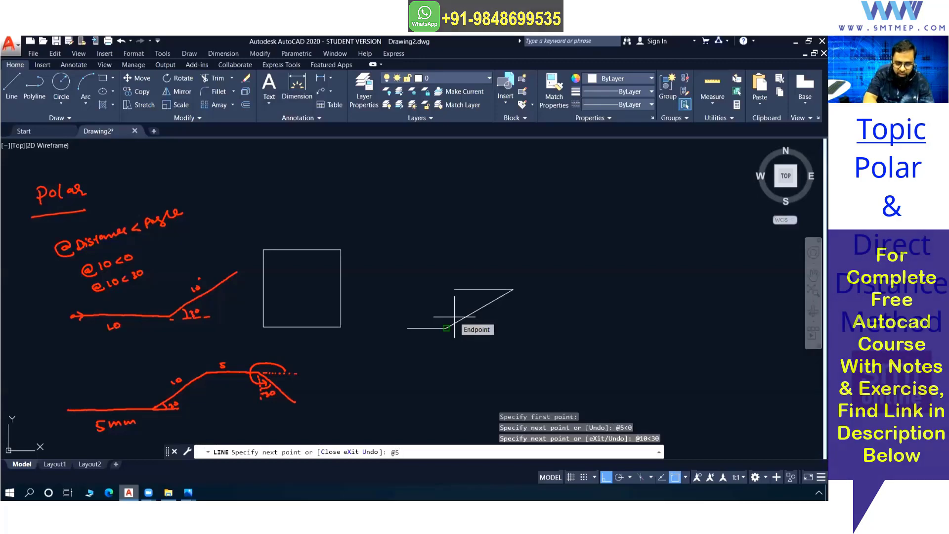
text(<0)
key(Return)
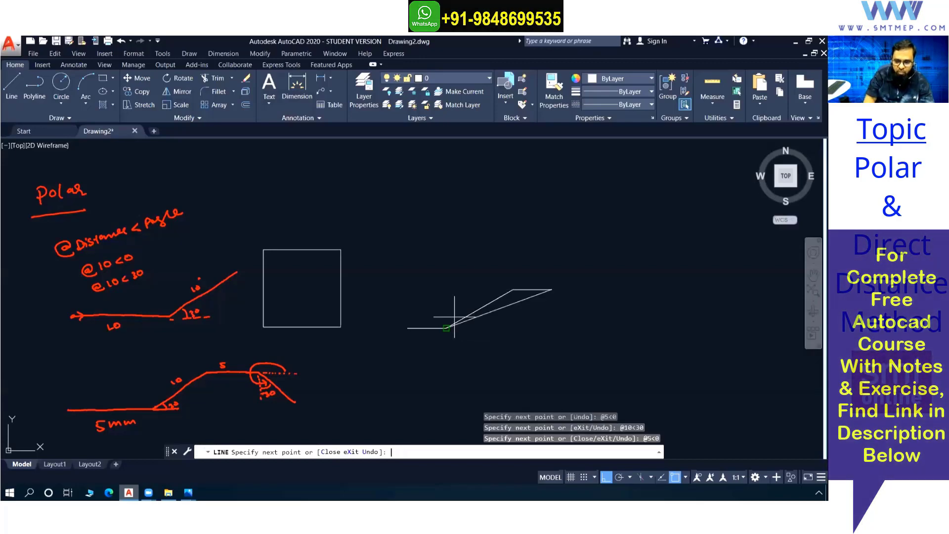
text(@)
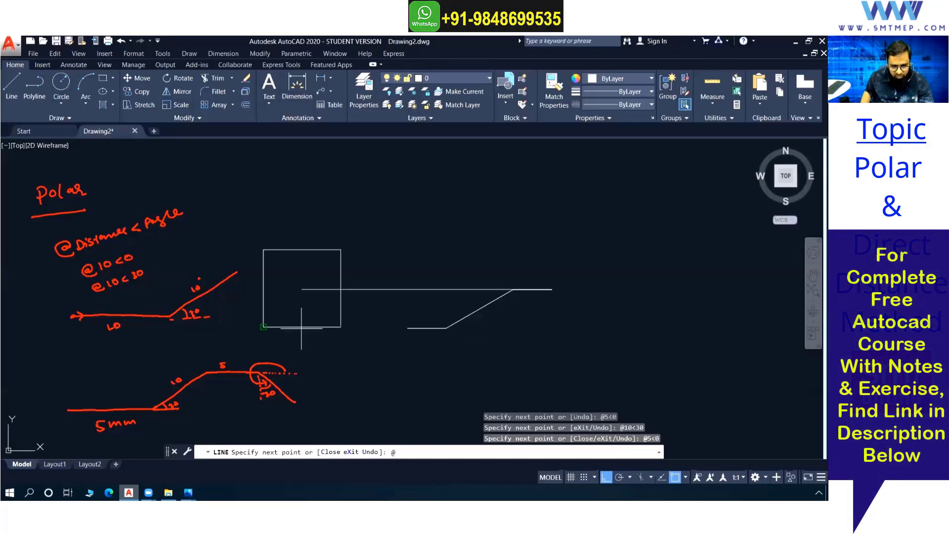
text(10<300)
key(Return)
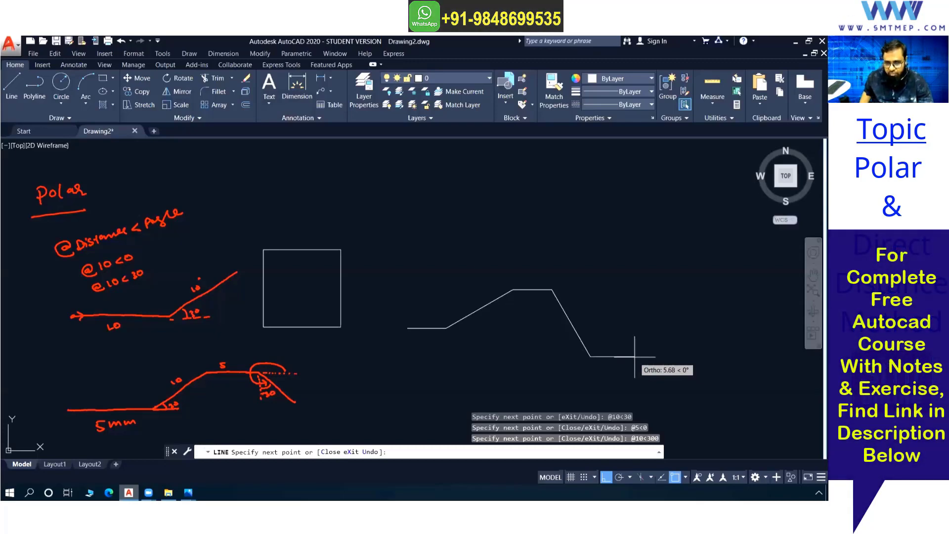
middle_drag(635, 357, 544, 369)
click(568, 367)
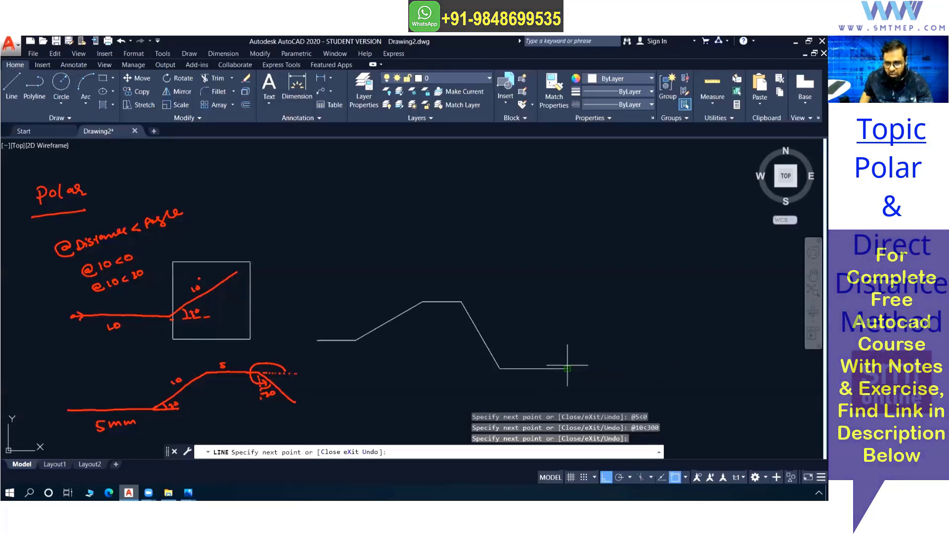
key(F8)
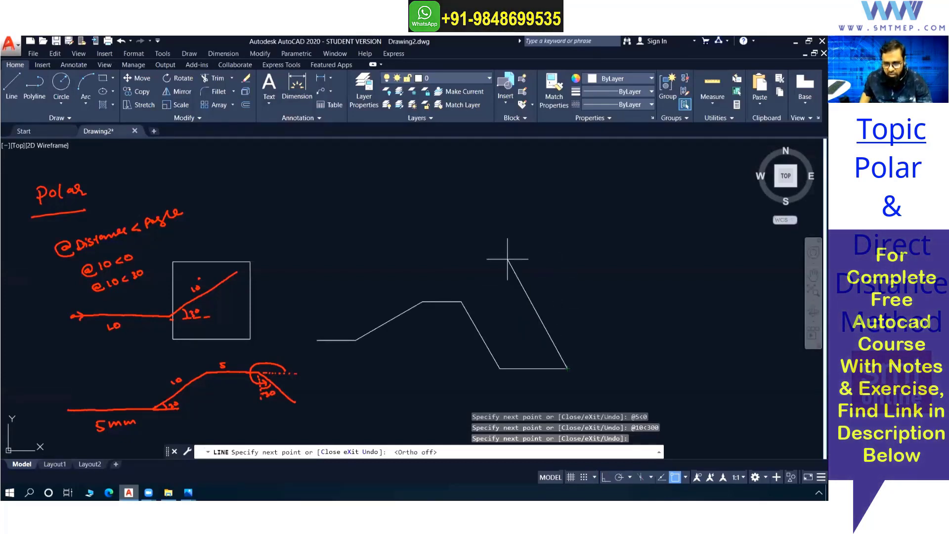
text(@10)
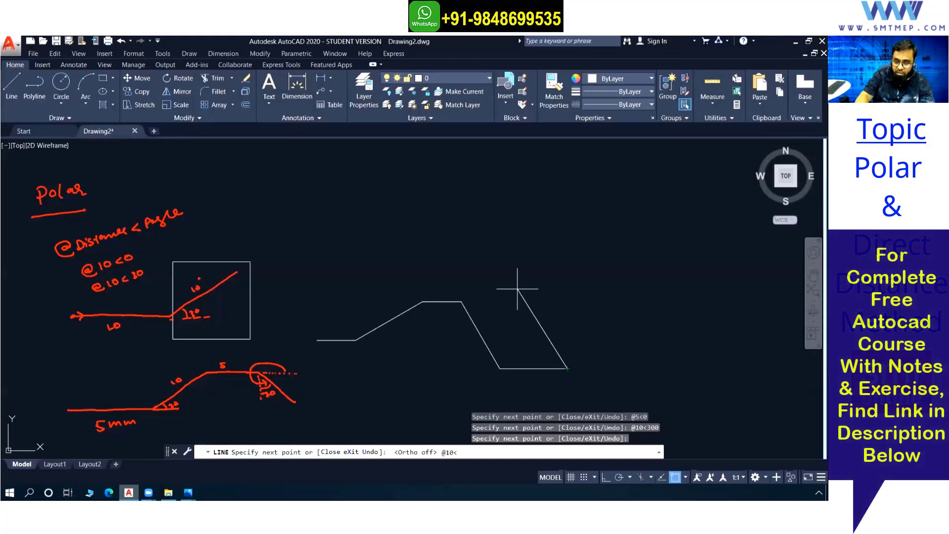
text(<120)
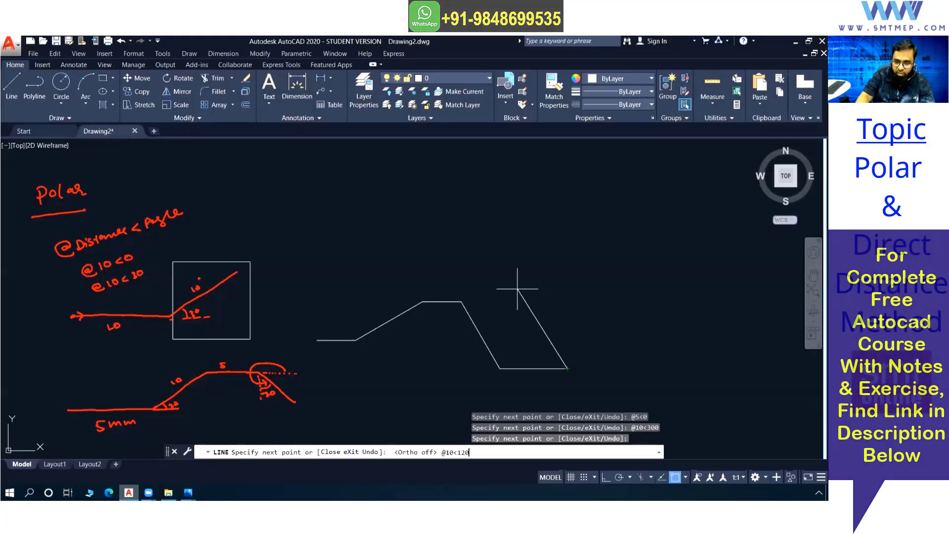
key(Return)
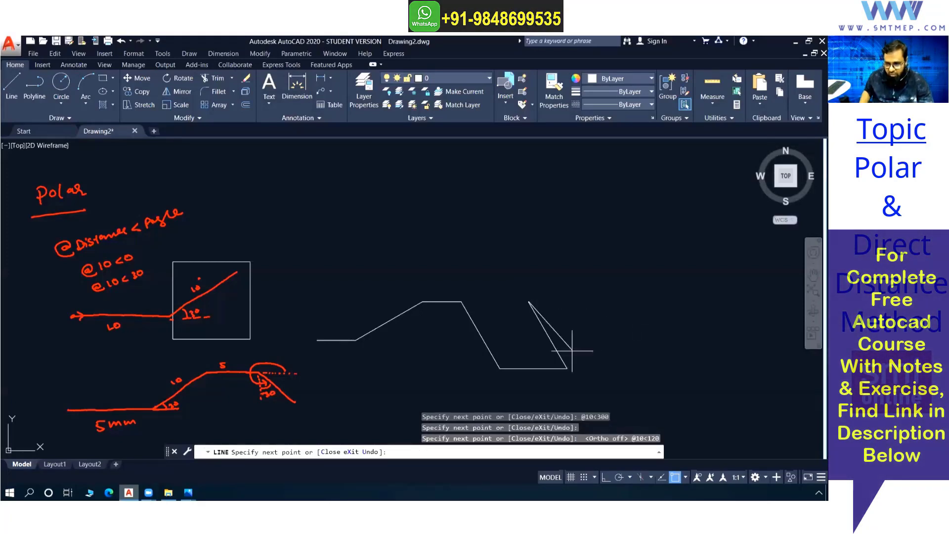
key(Escape)
scroll(585, 331, down, 4)
Step: Window-select and delete the square and stepped profile, then start a new LINE command
middle_drag(585, 332, 558, 303)
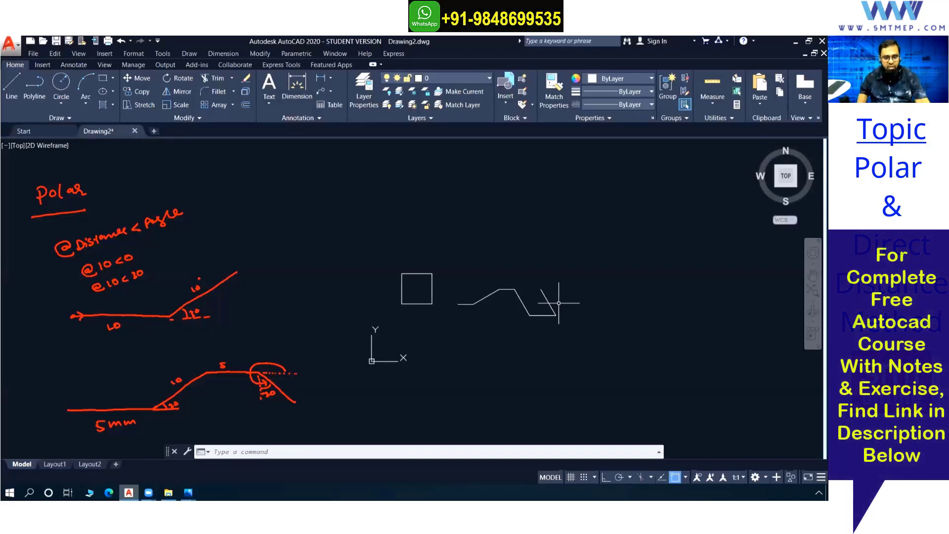
key(Escape)
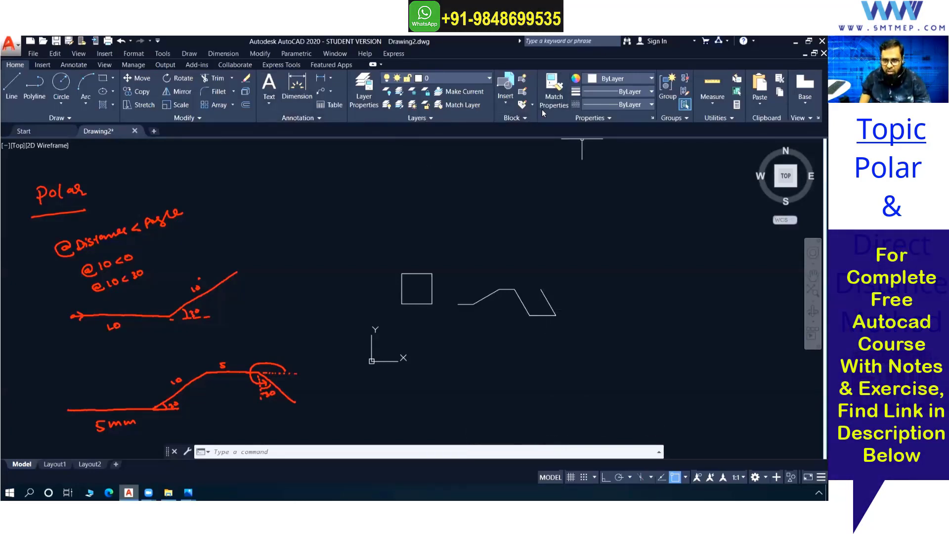
scroll(377, 248, up, 4)
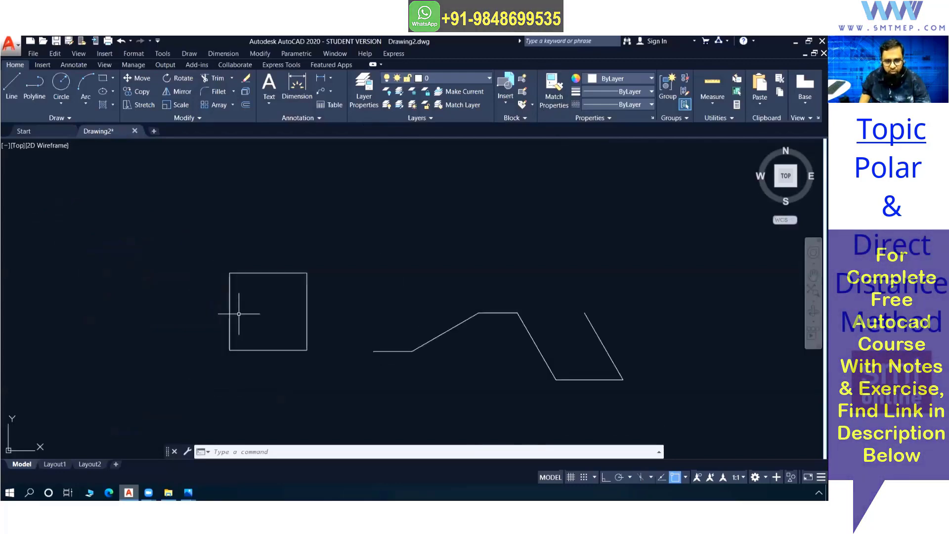
middle_drag(296, 275, 230, 248)
scroll(230, 247, down, 2)
click(150, 199)
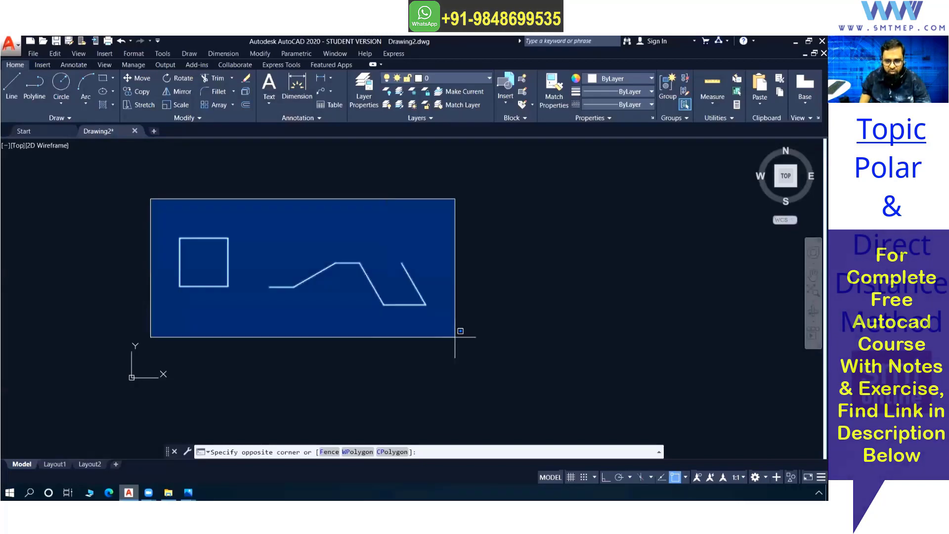
click(455, 337)
key(Delete)
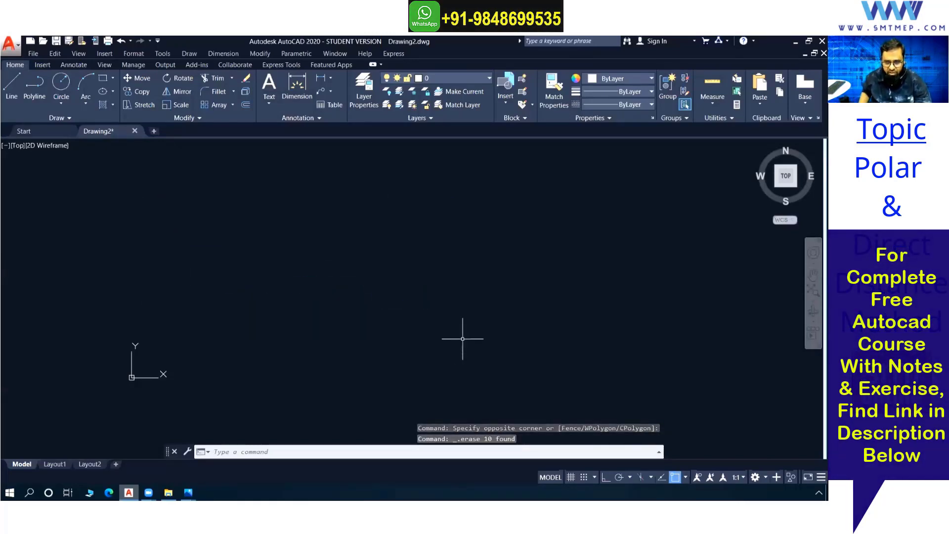
text(l)
key(Return)
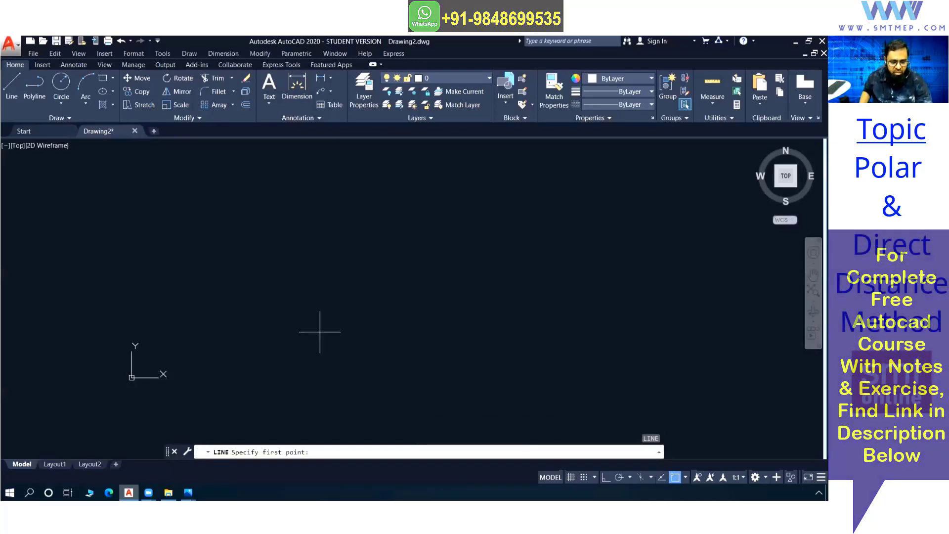
Step: Draw a 10-by-10 square with Ortho on, entering 10 for three sides and closing with C
click(272, 328)
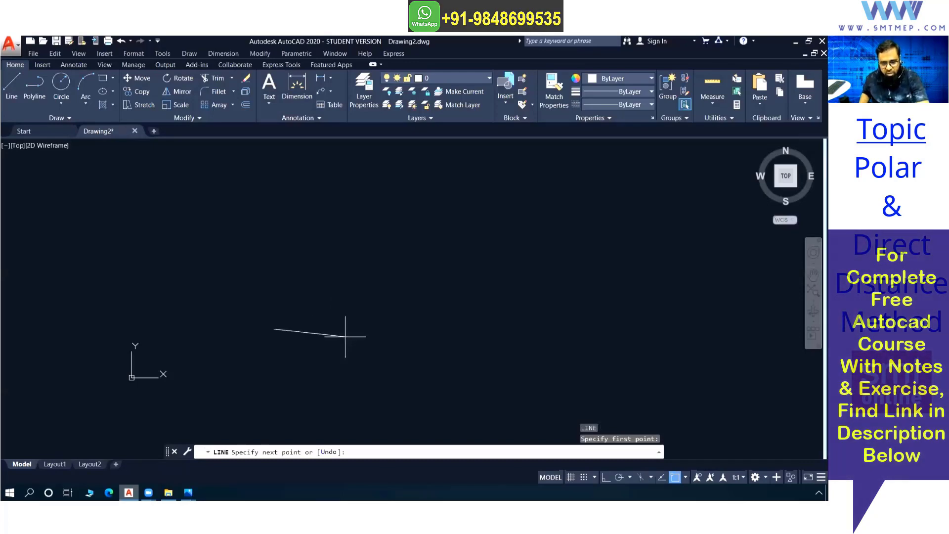
key(F8)
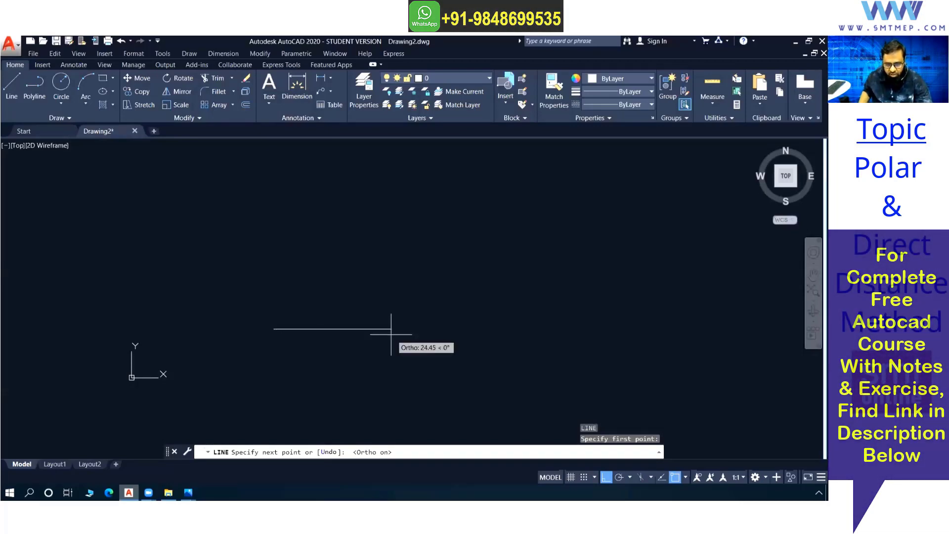
text(10)
key(Return)
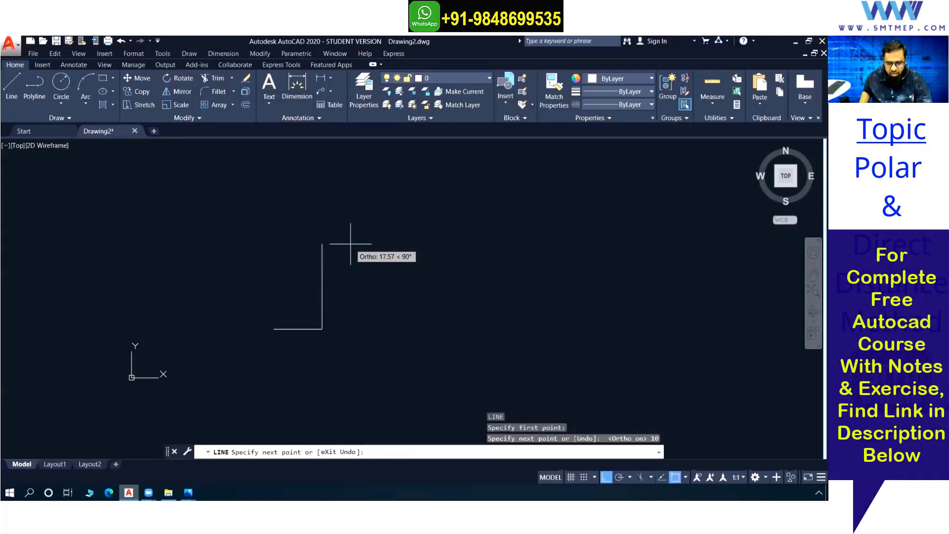
text(10)
key(Return)
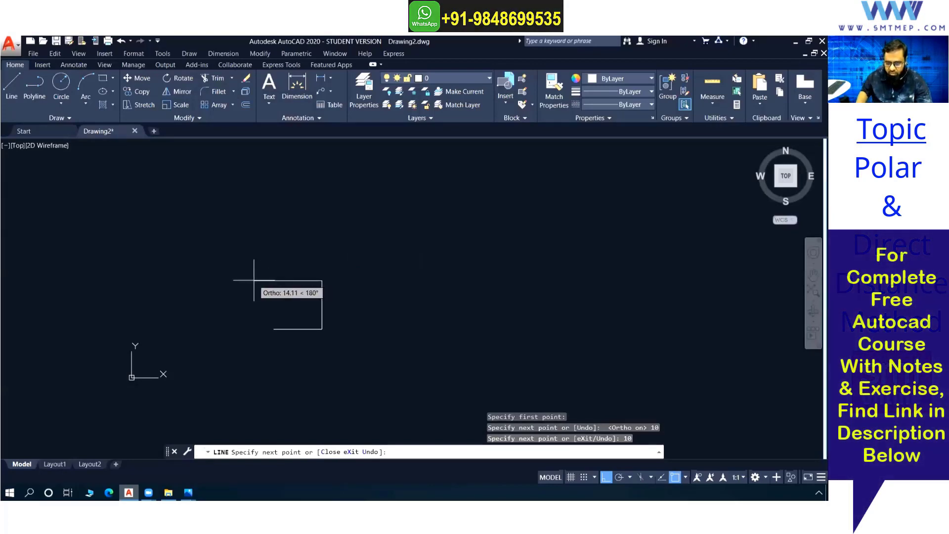
text(10)
key(Return)
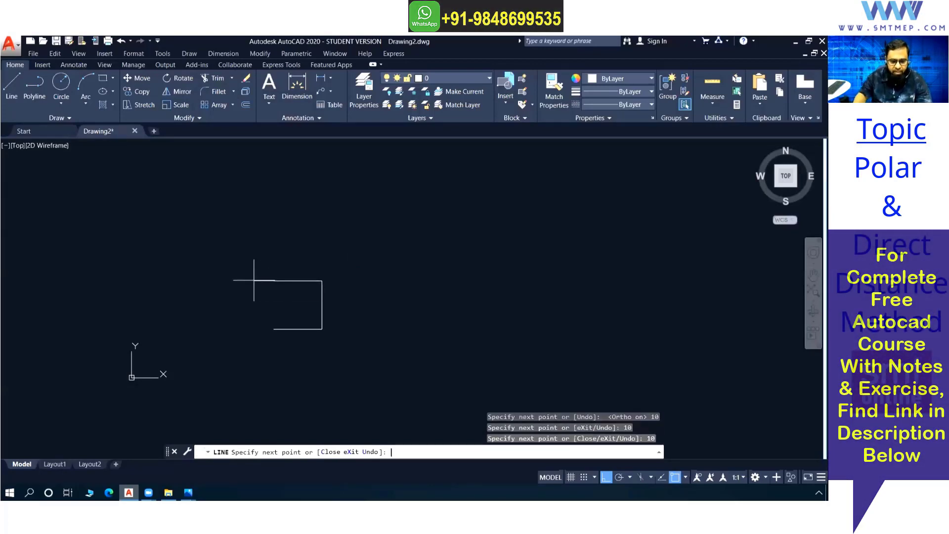
text(c)
key(Return)
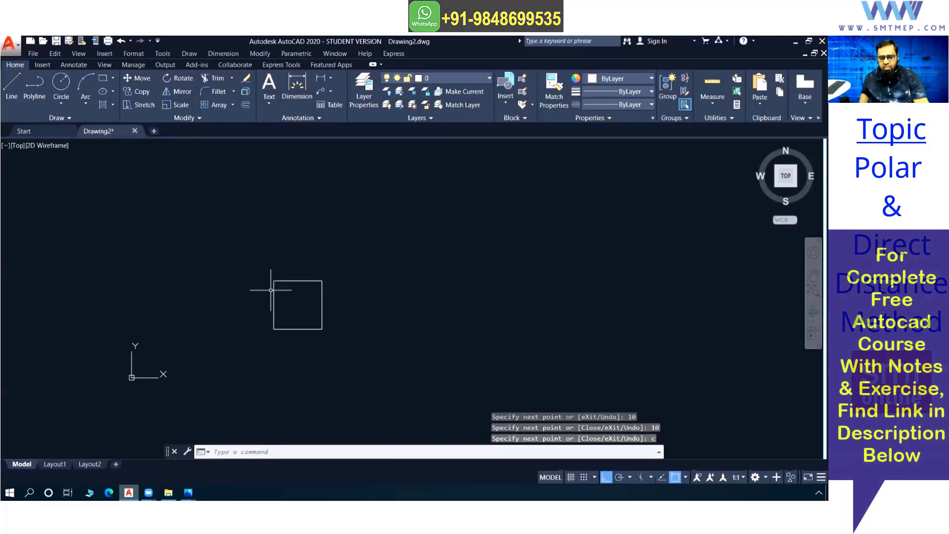
key(Escape)
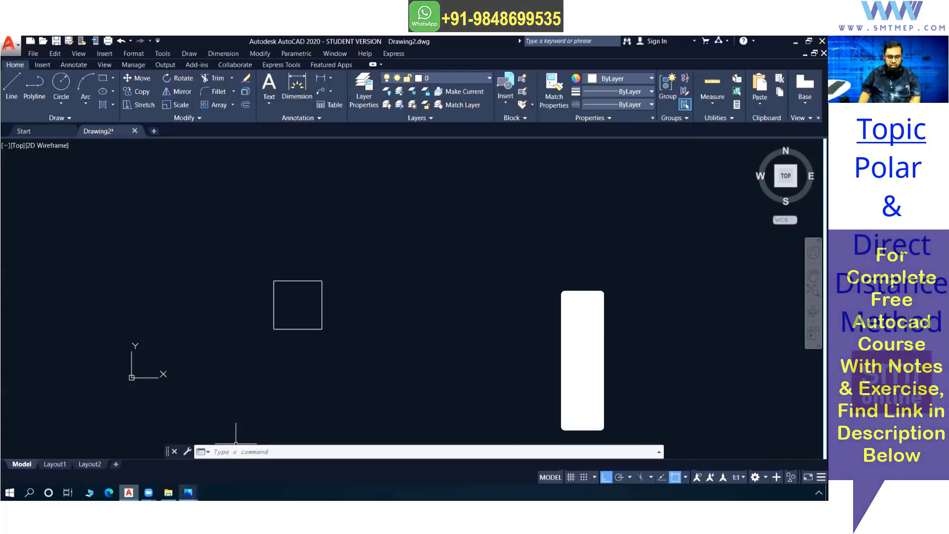
Step: View the assign_3.gif L-shape exercise in Photos beside AutoCAD, then go back to the drawing
key(alt+Tab)
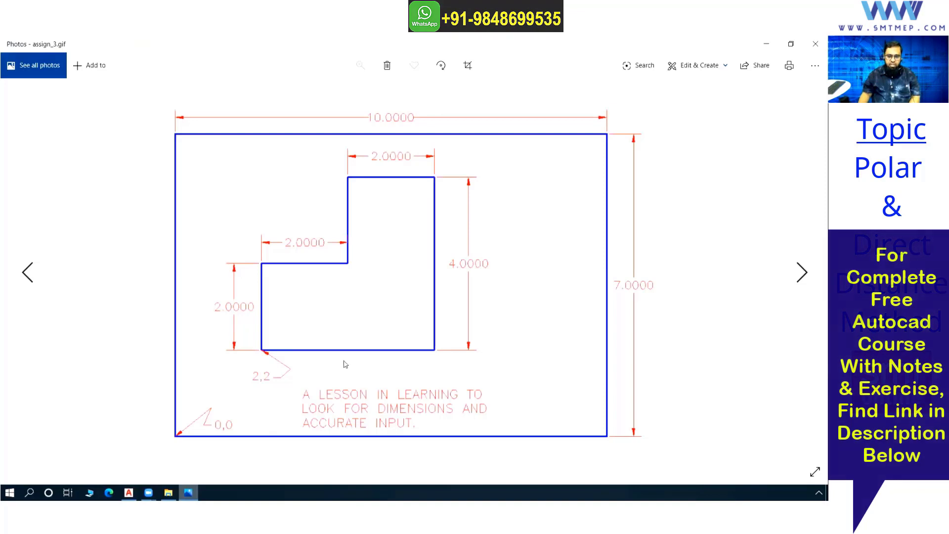
scroll(364, 324, up, 1)
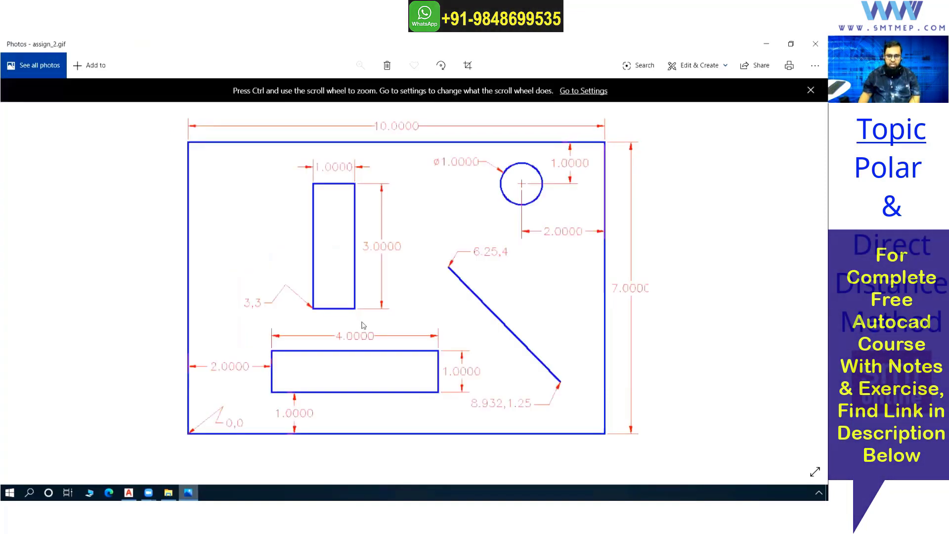
scroll(364, 325, down, 1)
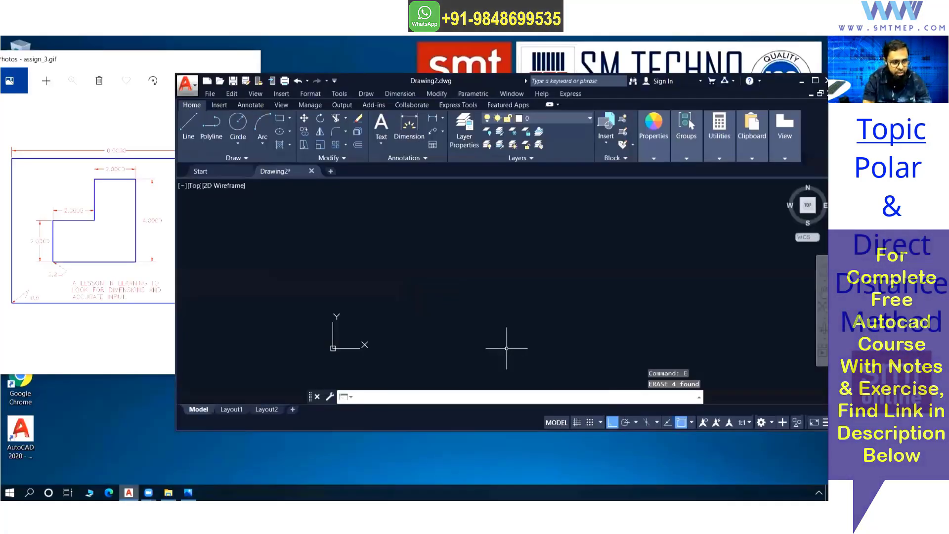
click(125, 288)
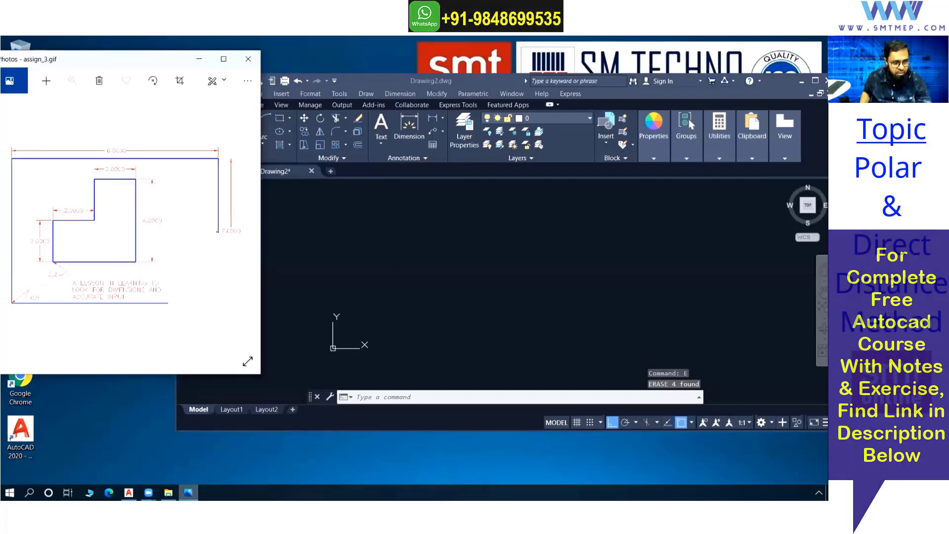
click(332, 258)
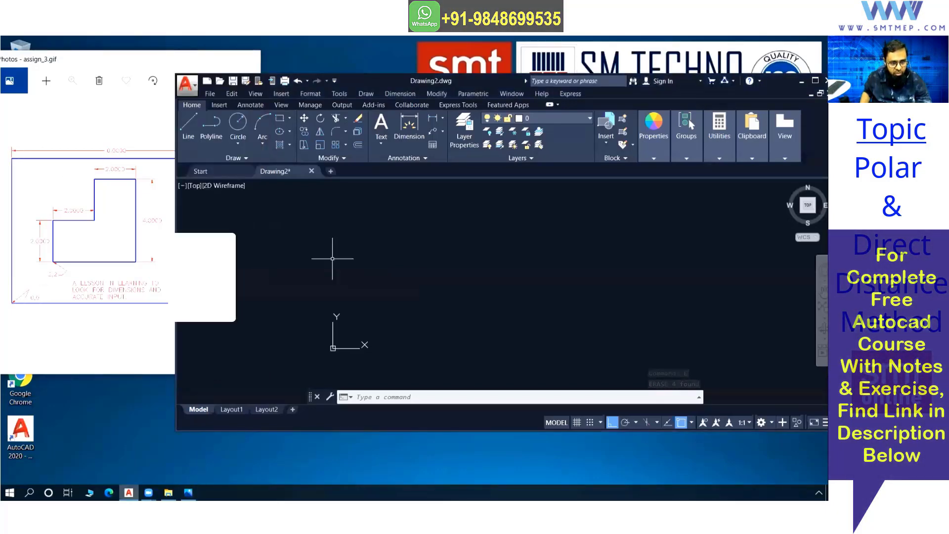
Step: Start a line at absolute point 2,2 and draw the base to 6,2
middle_drag(451, 324, 442, 319)
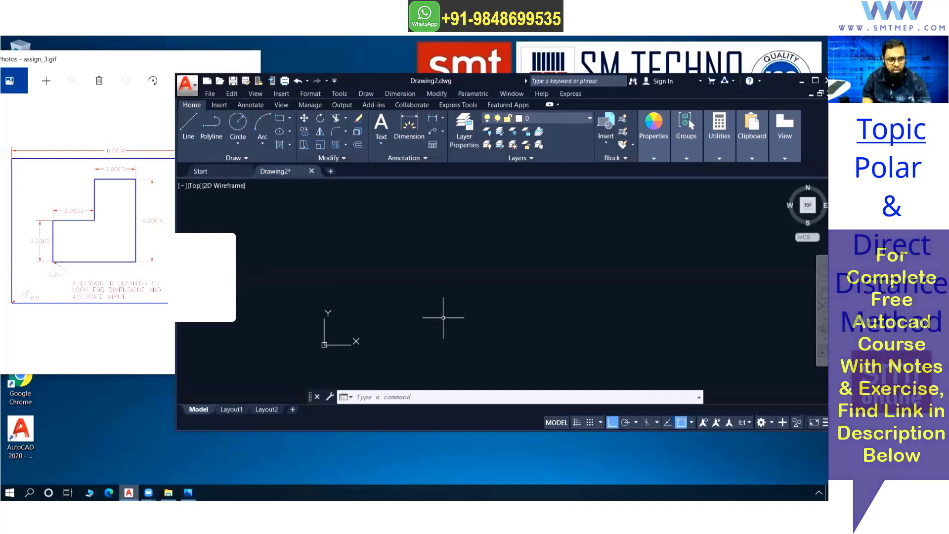
text(l)
key(Return)
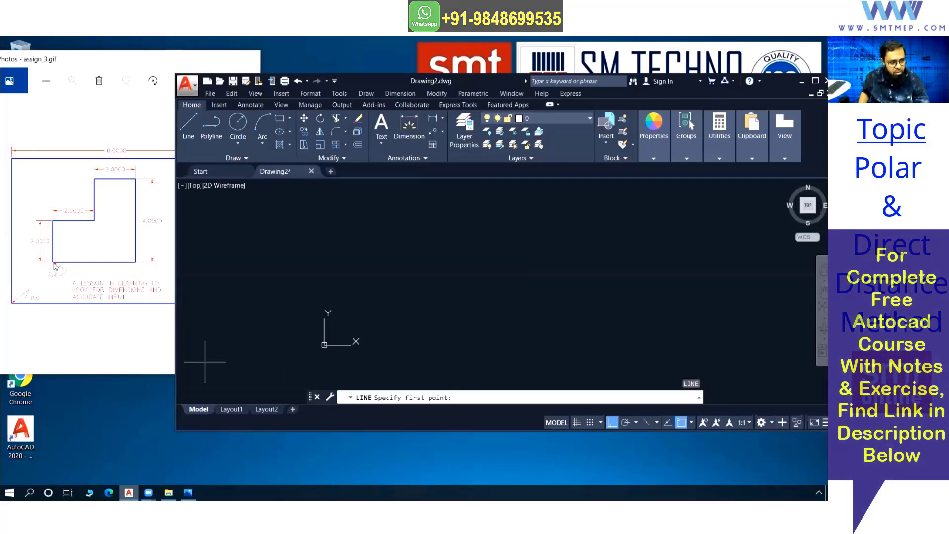
text(2,)
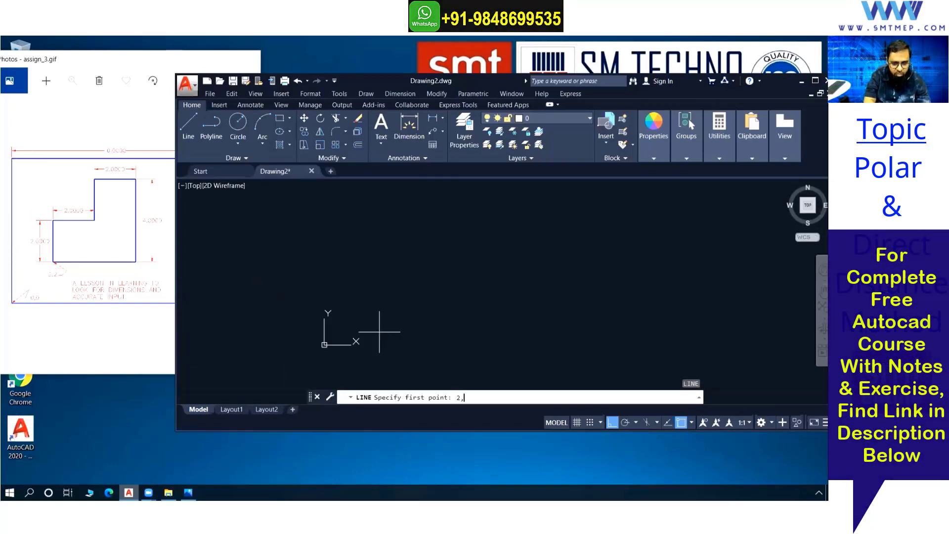
text(2)
key(Return)
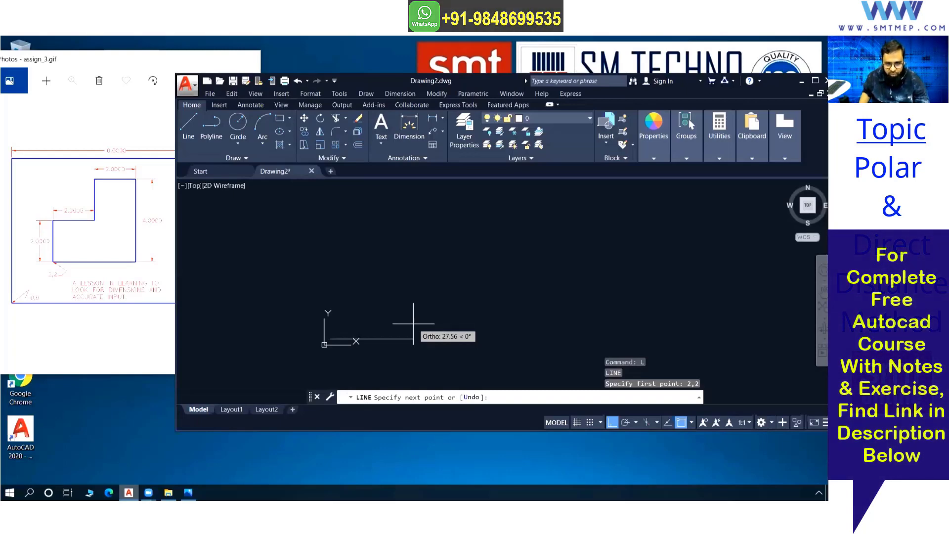
text(6)
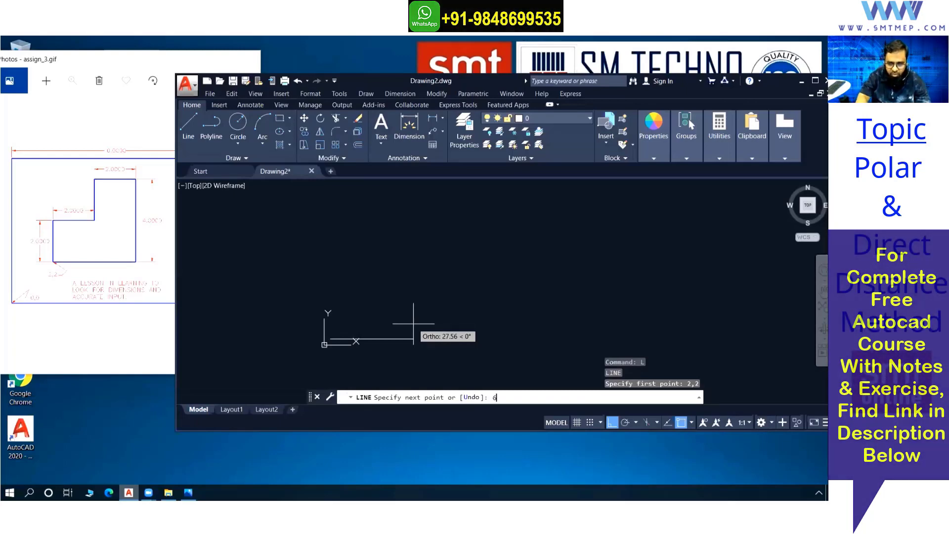
text(,2)
key(Return)
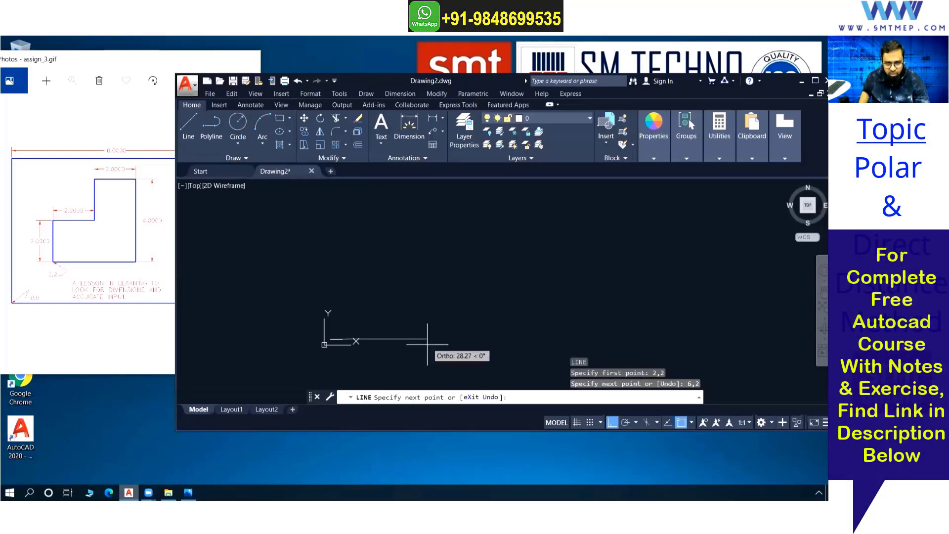
Step: Add a 4-unit rise with @0,4 and a 2-unit leftward segment with @2<180
scroll(345, 307, up, 10)
scroll(344, 307, up, 4)
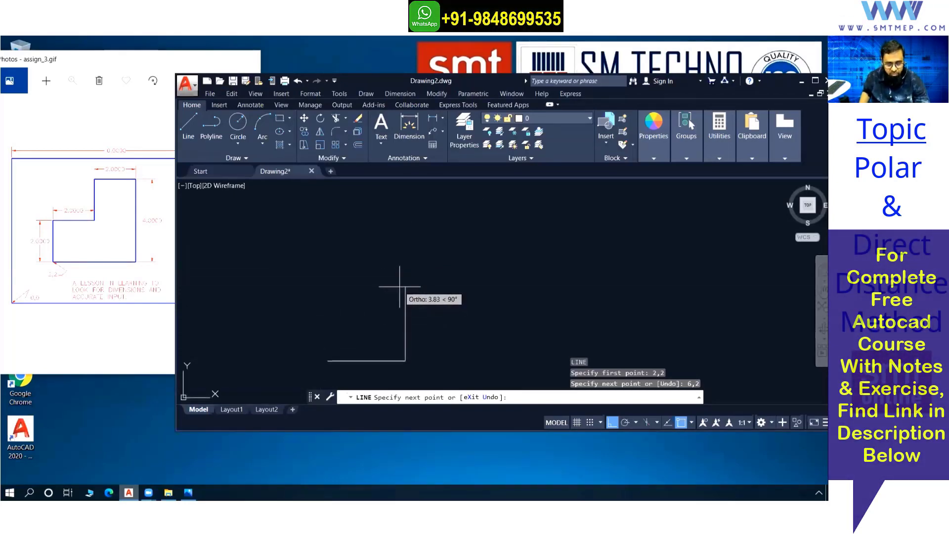
key(F8)
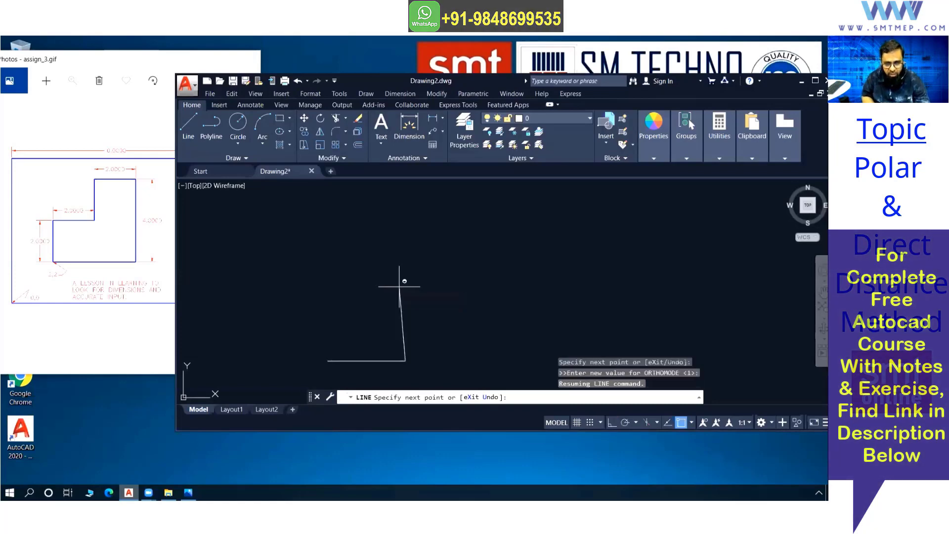
text(@)
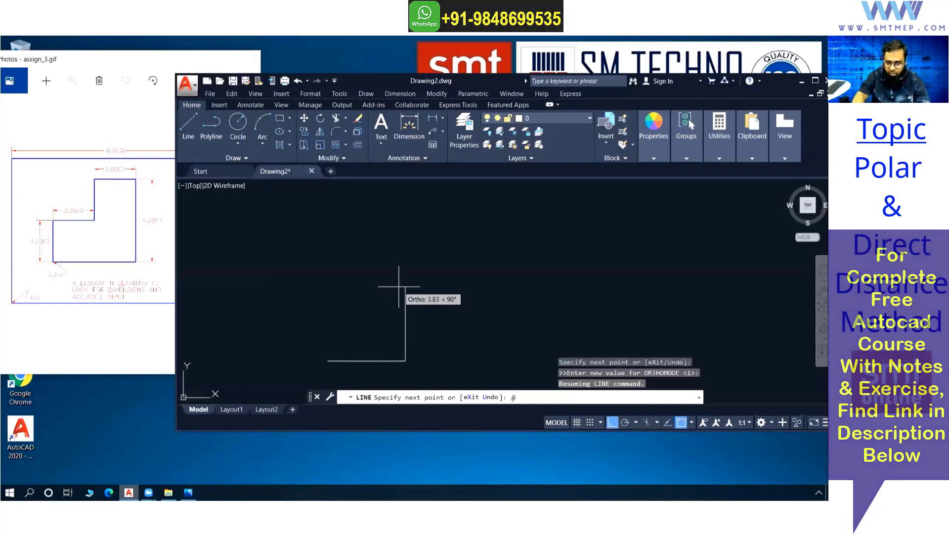
text(0,4)
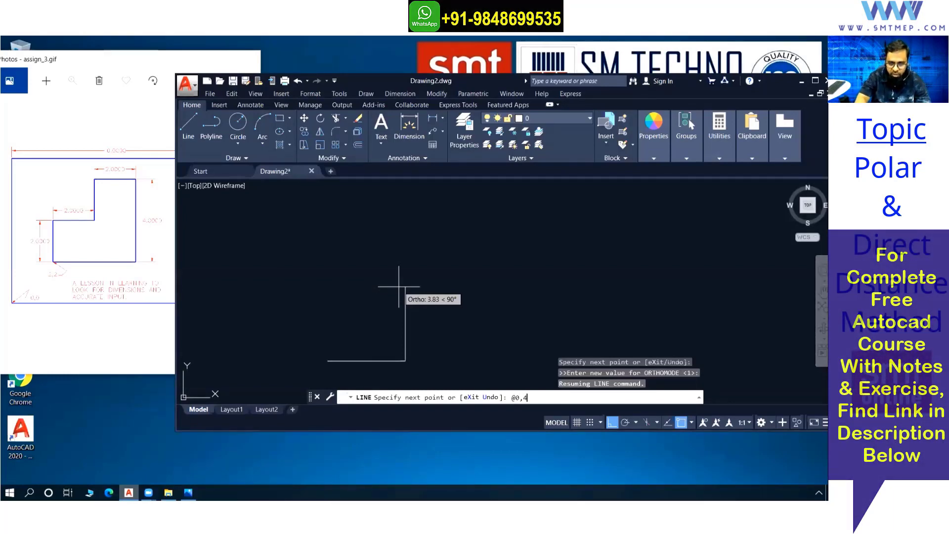
key(Return)
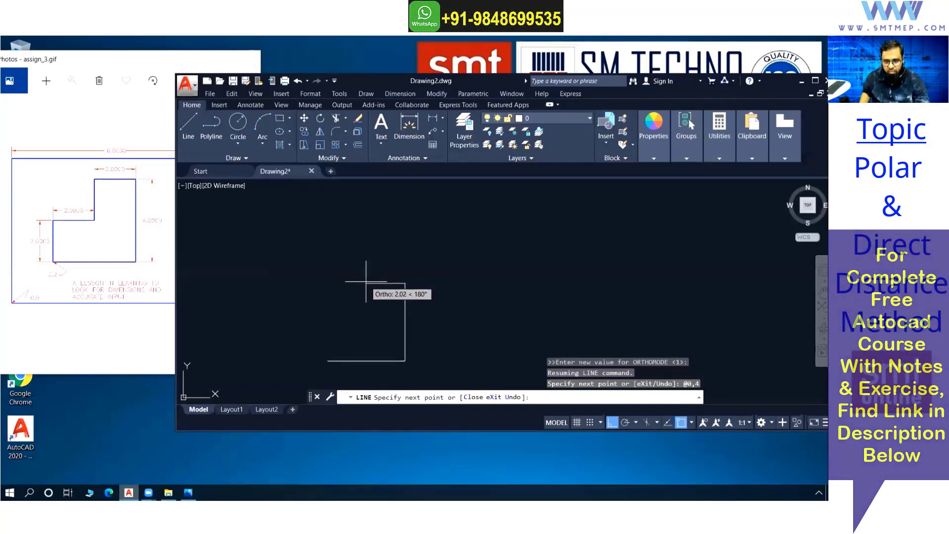
text(@)
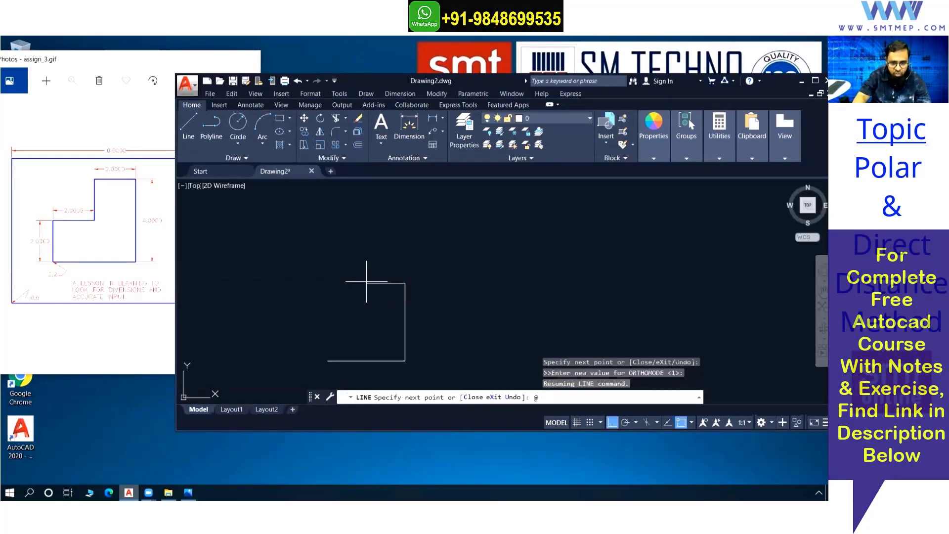
text(2)
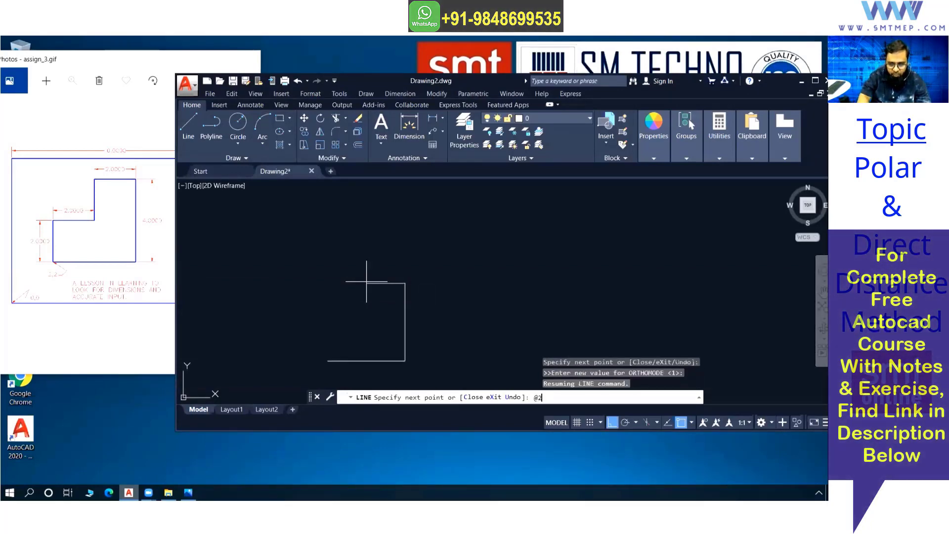
text(<180)
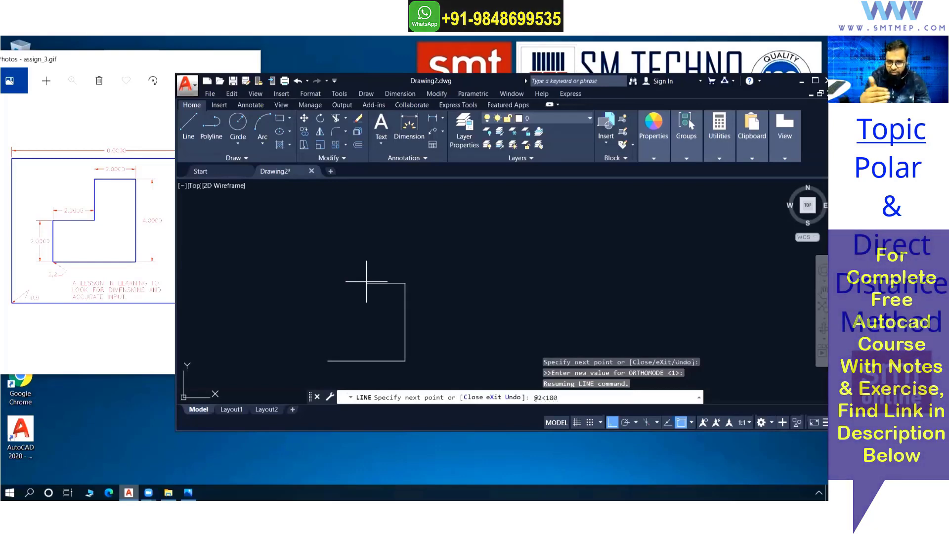
key(Return)
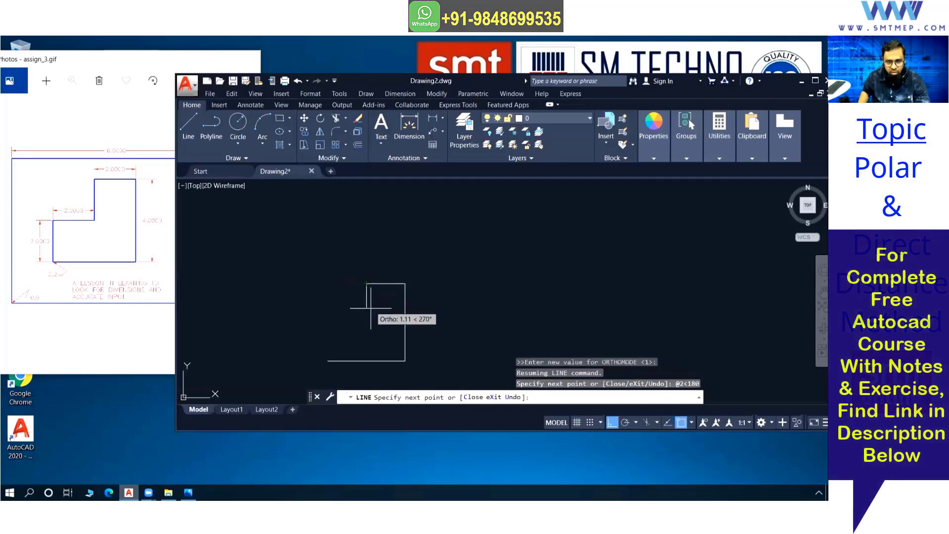